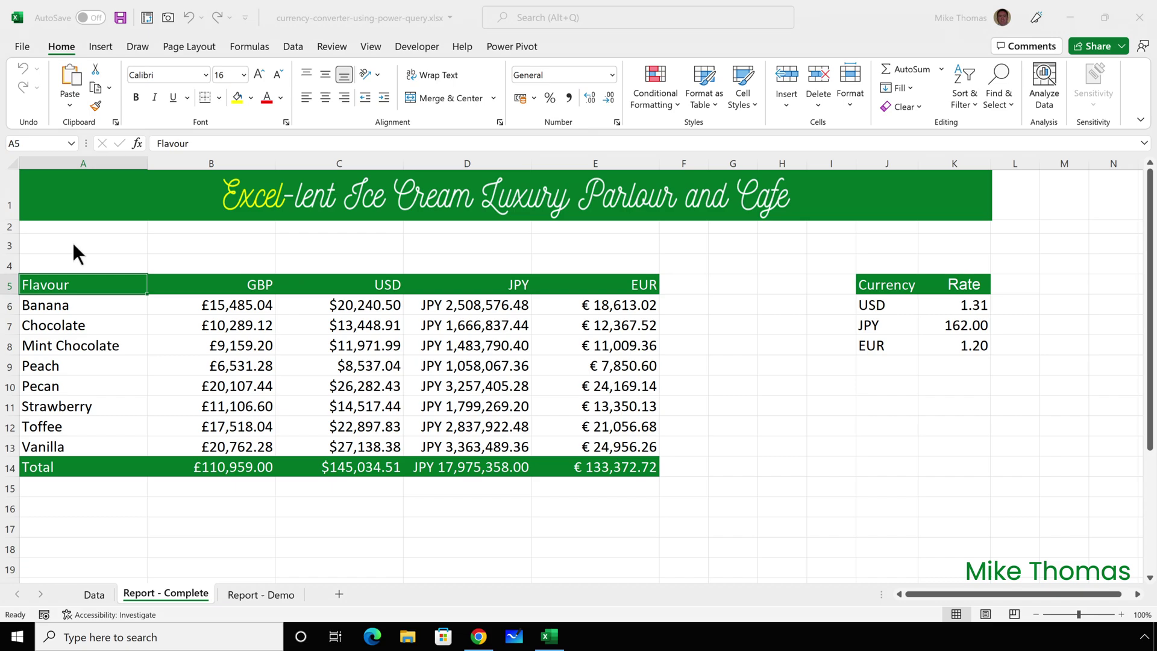
# Step: Check the Banana USD conversion formula, then go to the Report - Demo sheet with its #N/A columns
pyautogui.click(349, 309)
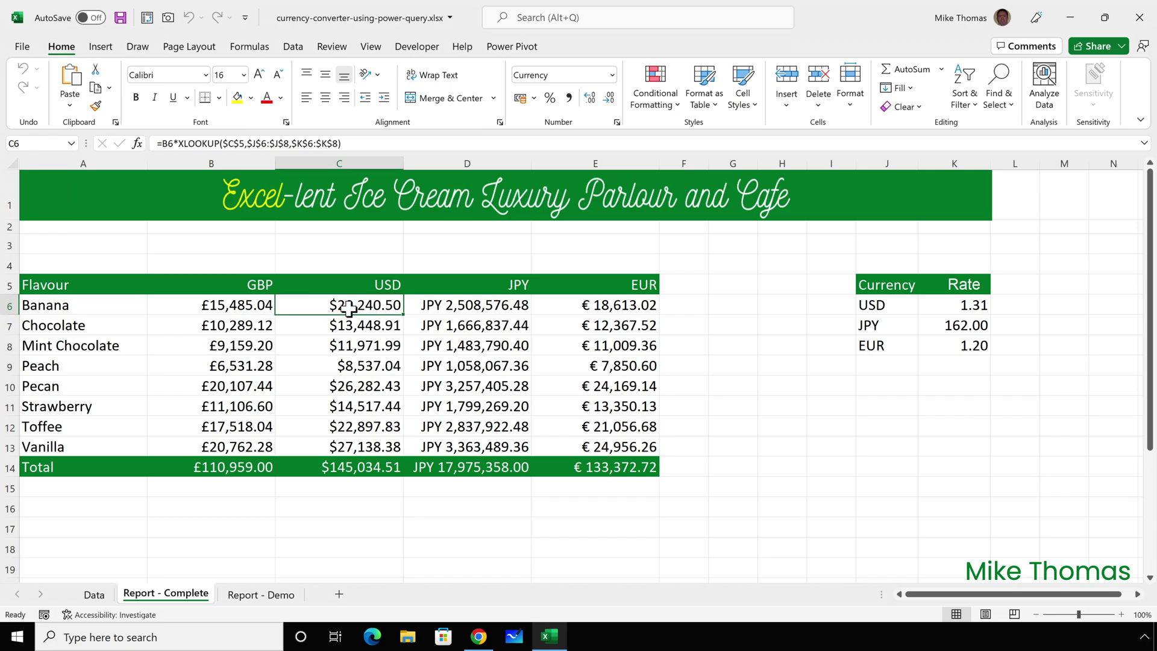
pyautogui.click(244, 595)
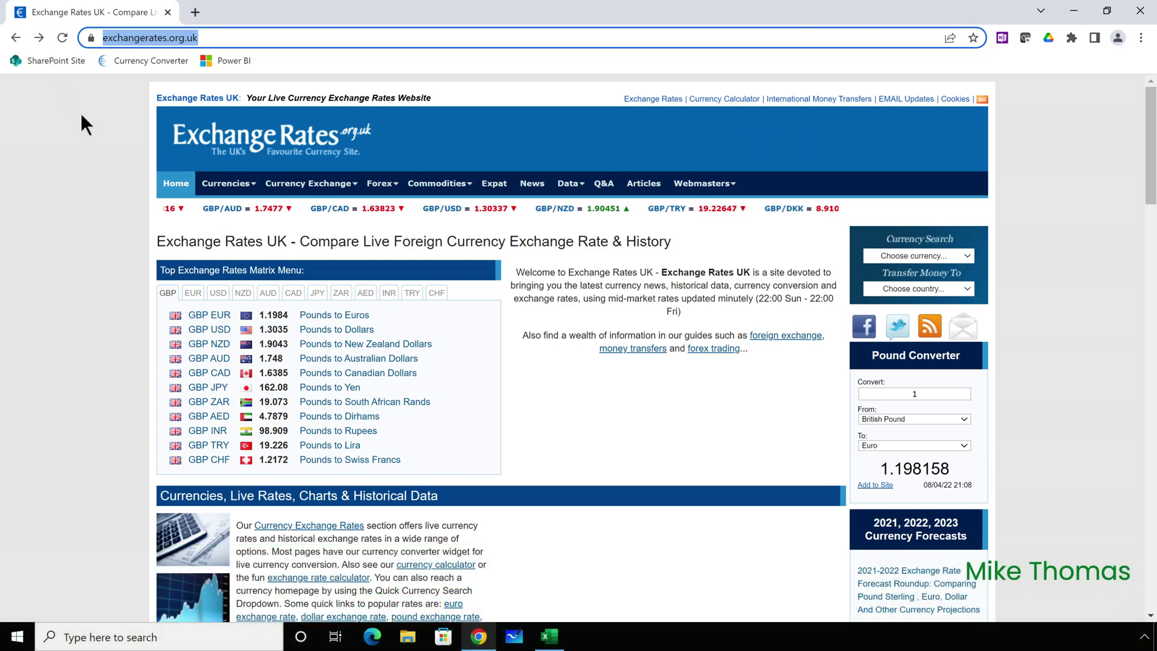
# Step: Go to the site's Currency Exchange Rates page and select its full web address for copying
pyautogui.click(315, 522)
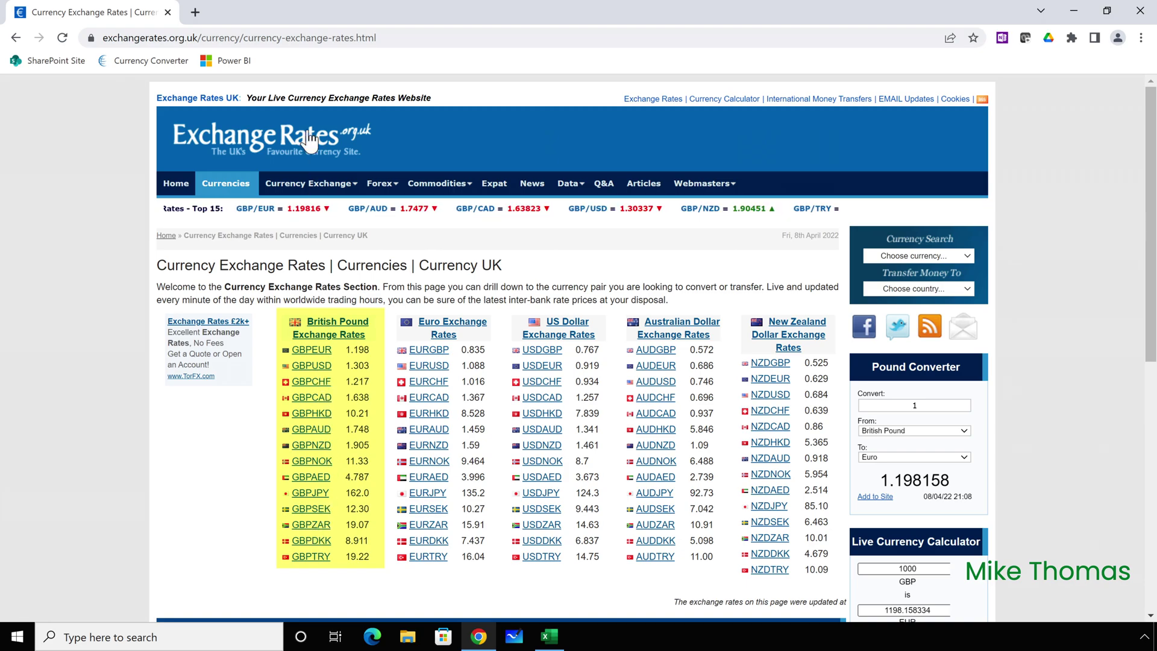
pyautogui.click(362, 37)
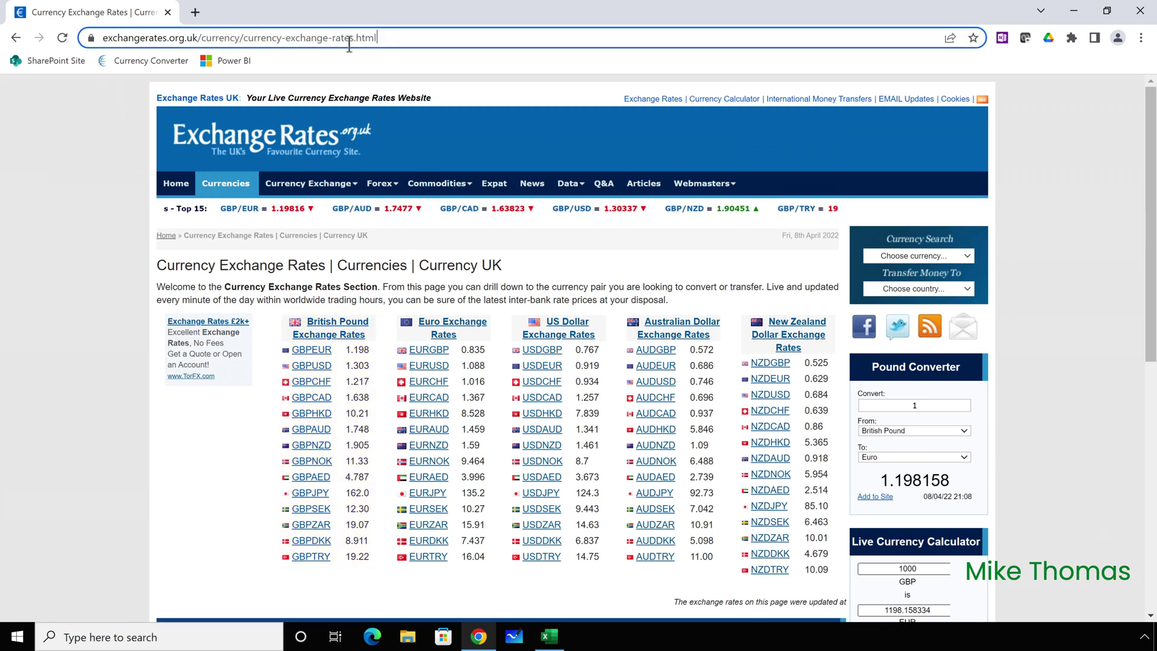
pyautogui.rightClick(120, 38)
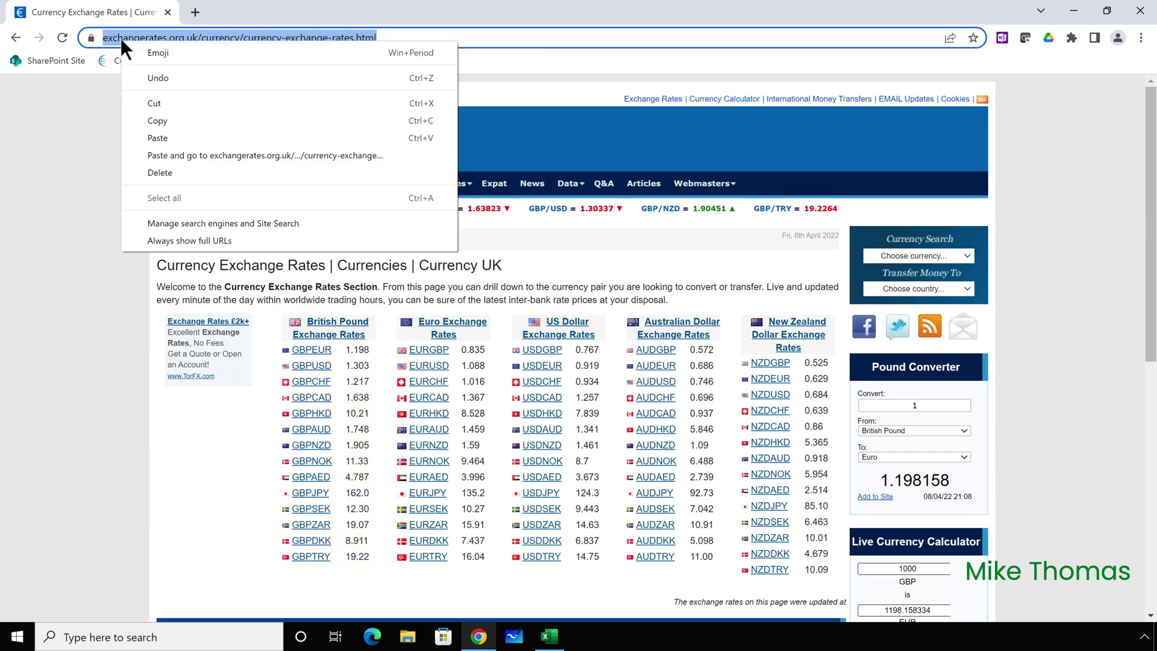
# Step: Copy the currency-exchange-rates URL and paste it into Excel's Data > From Web import
pyautogui.click(165, 121)
pyautogui.hotkey('alt', 'Tab')
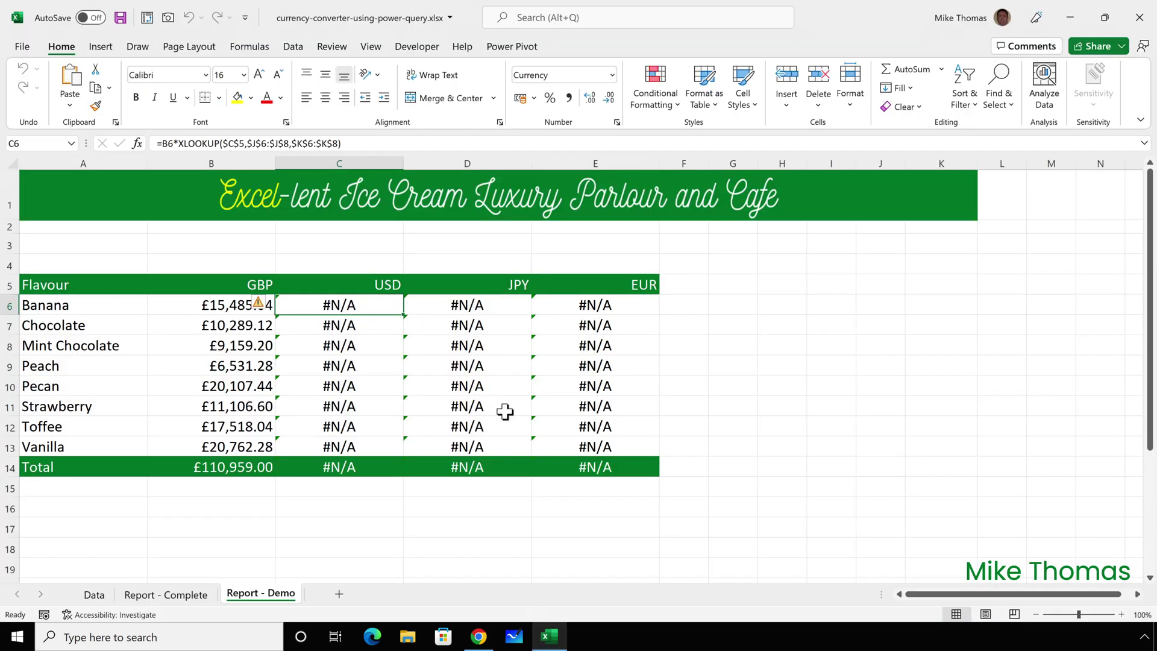
pyautogui.click(297, 47)
pyautogui.click(100, 88)
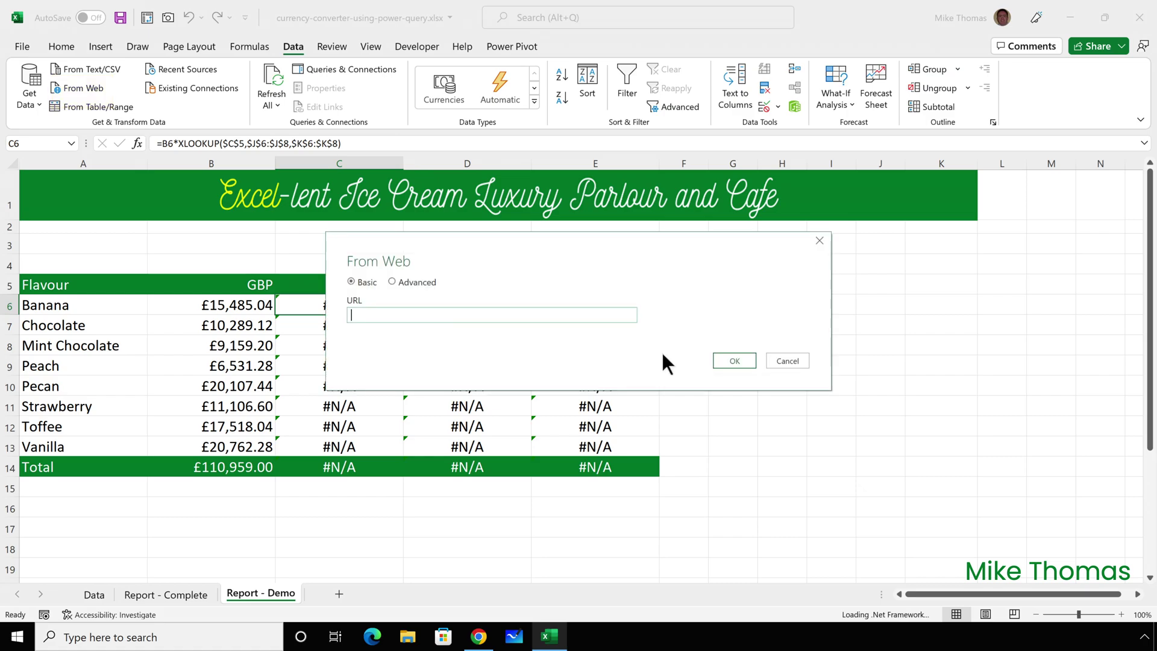
pyautogui.hotkey('ctrl', 'v')
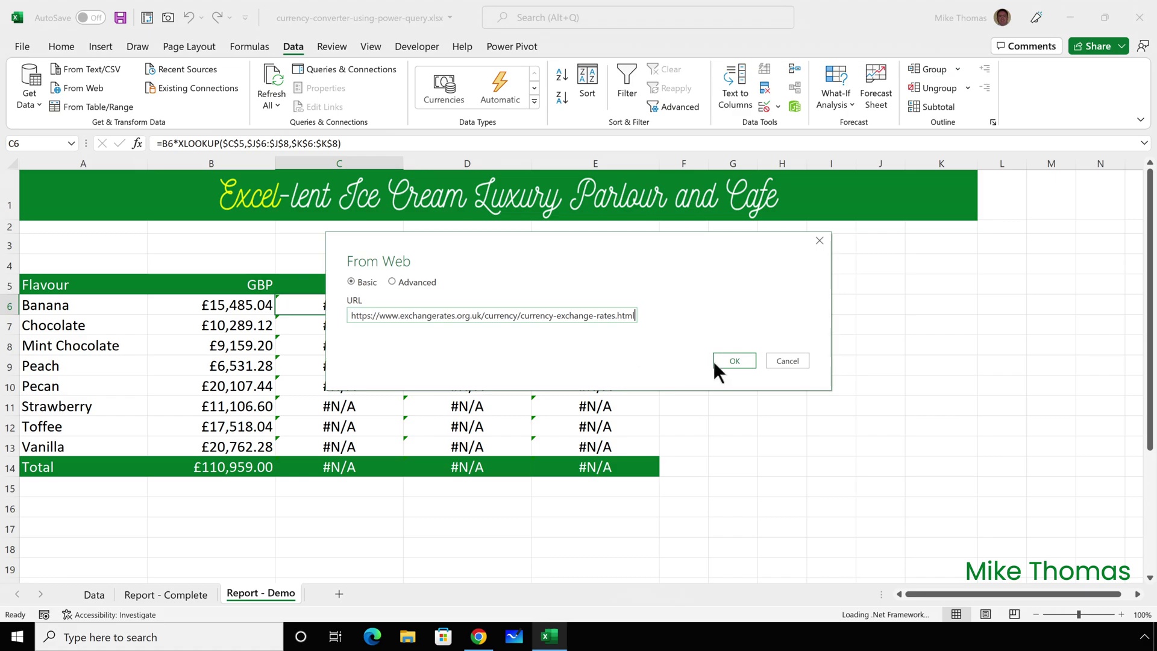
pyautogui.click(744, 358)
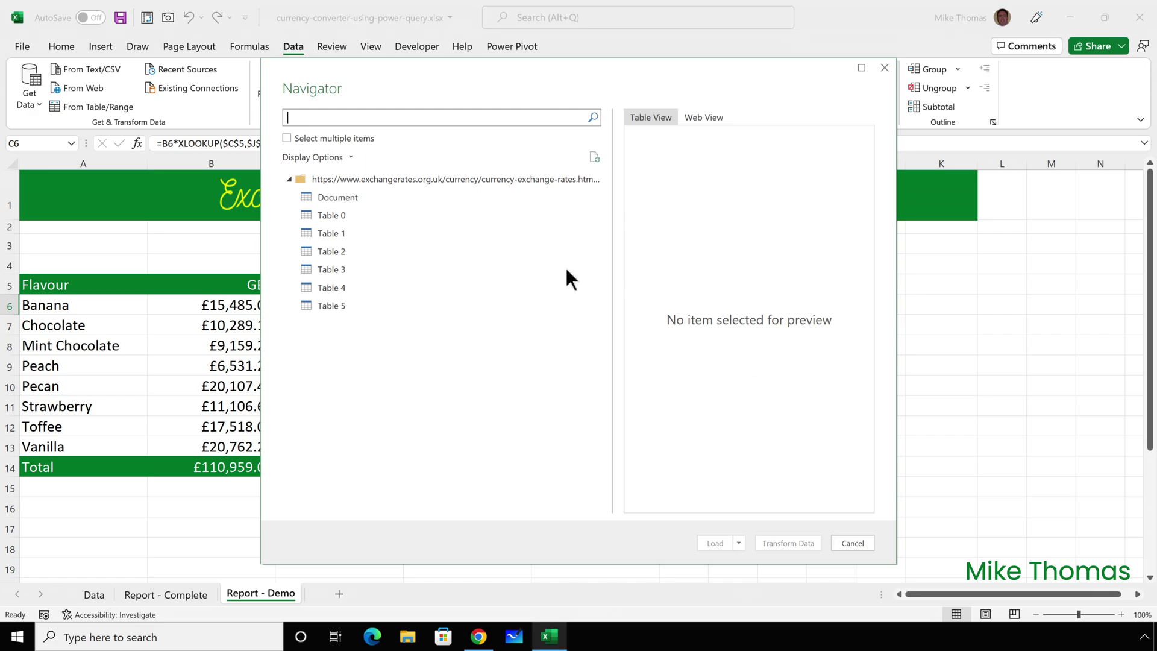
# Step: Preview Tables 0–3, then load Table 0's British Pound rates into Power Query with Transform Data
pyautogui.click(334, 215)
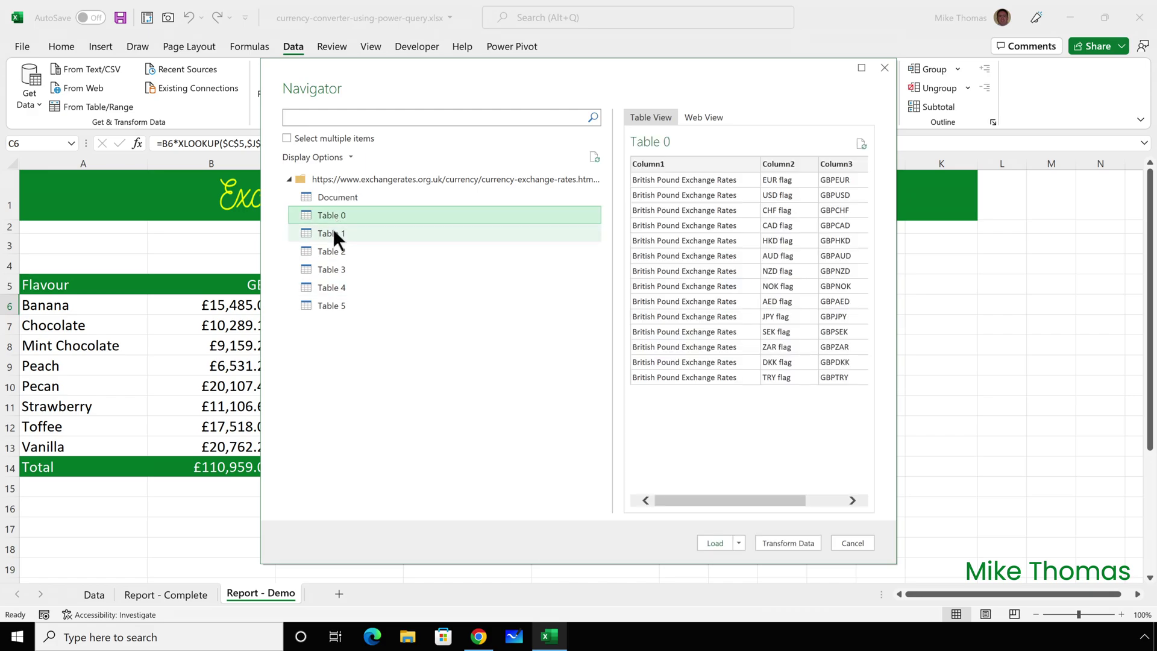
pyautogui.click(332, 232)
pyautogui.click(321, 255)
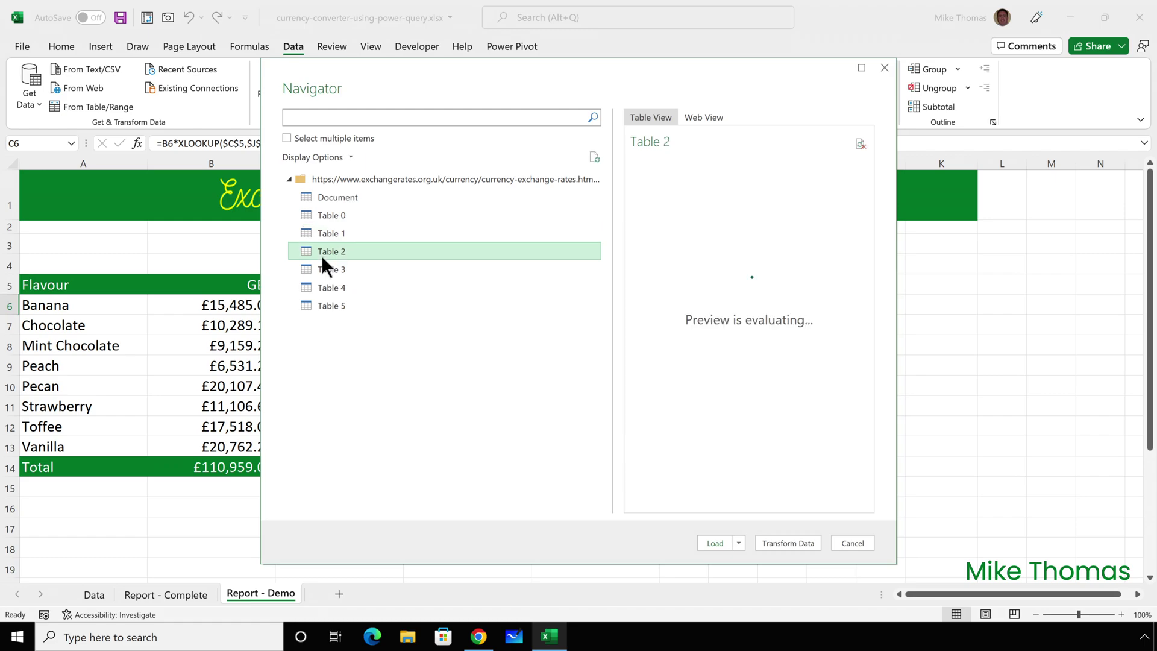
pyautogui.click(334, 270)
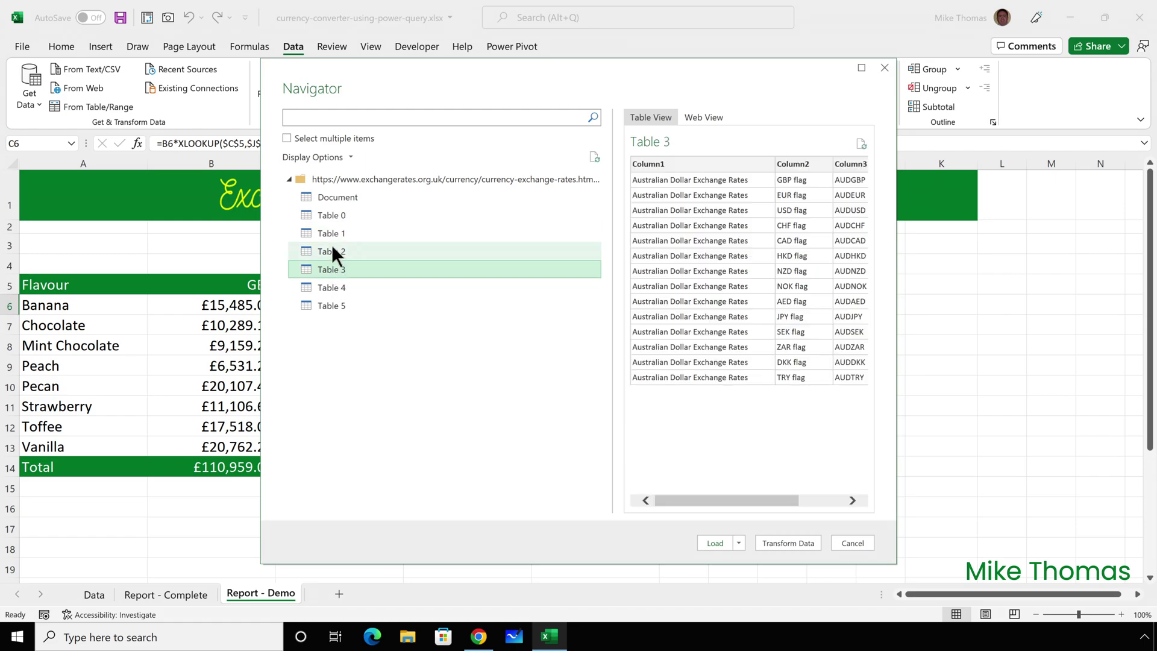
pyautogui.click(339, 214)
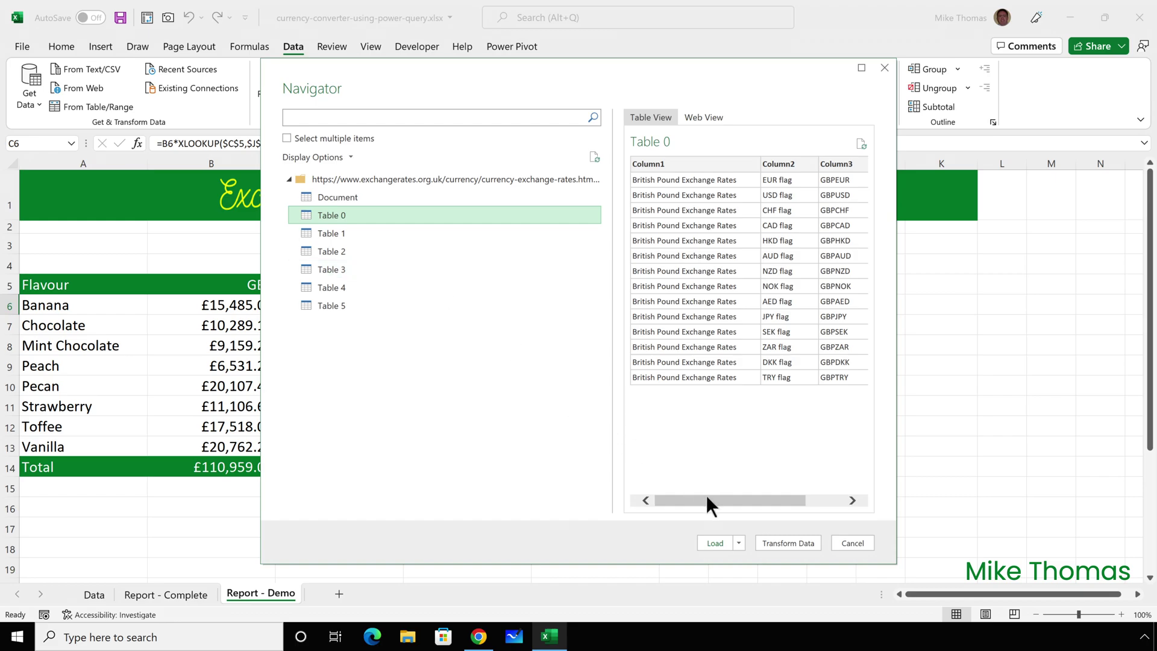
pyautogui.moveTo(707, 498); pyautogui.dragTo(671, 490)
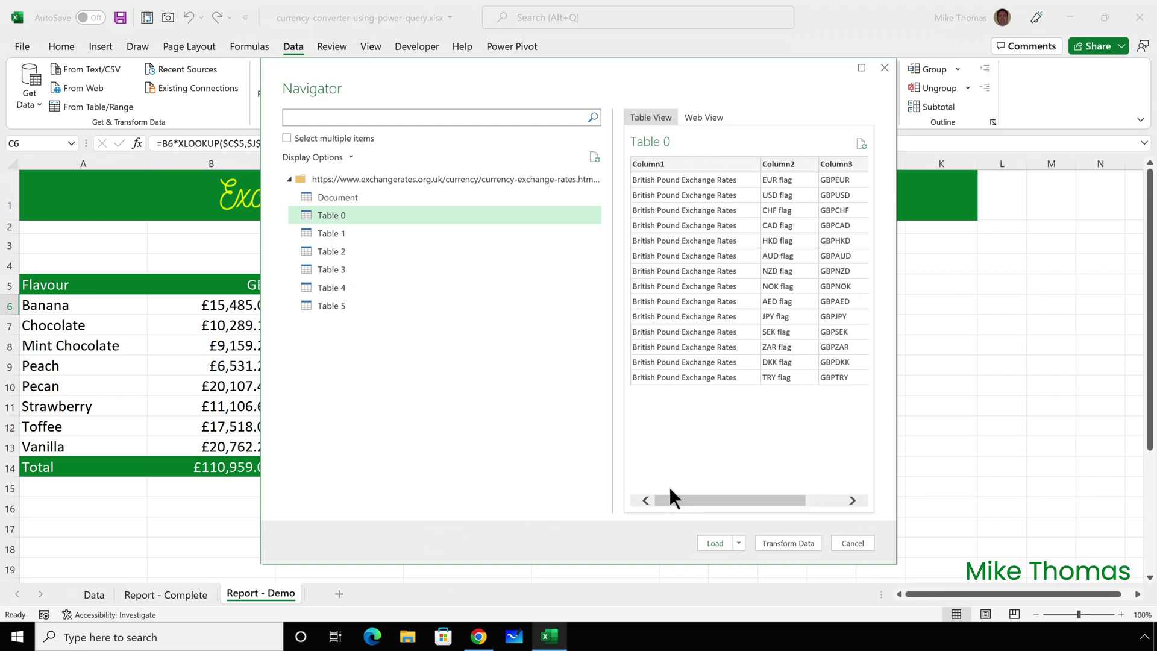
pyautogui.click(800, 539)
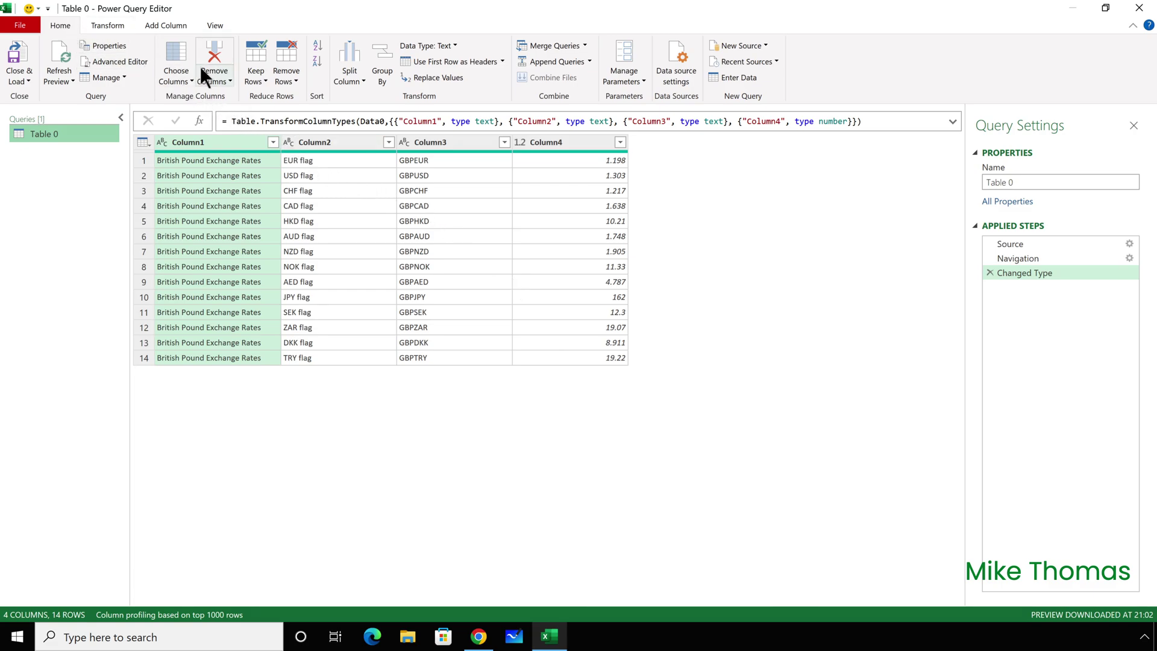
# Step: Use Choose Columns to keep just Column3 (codes) and Column4 (rates)
pyautogui.click(177, 49)
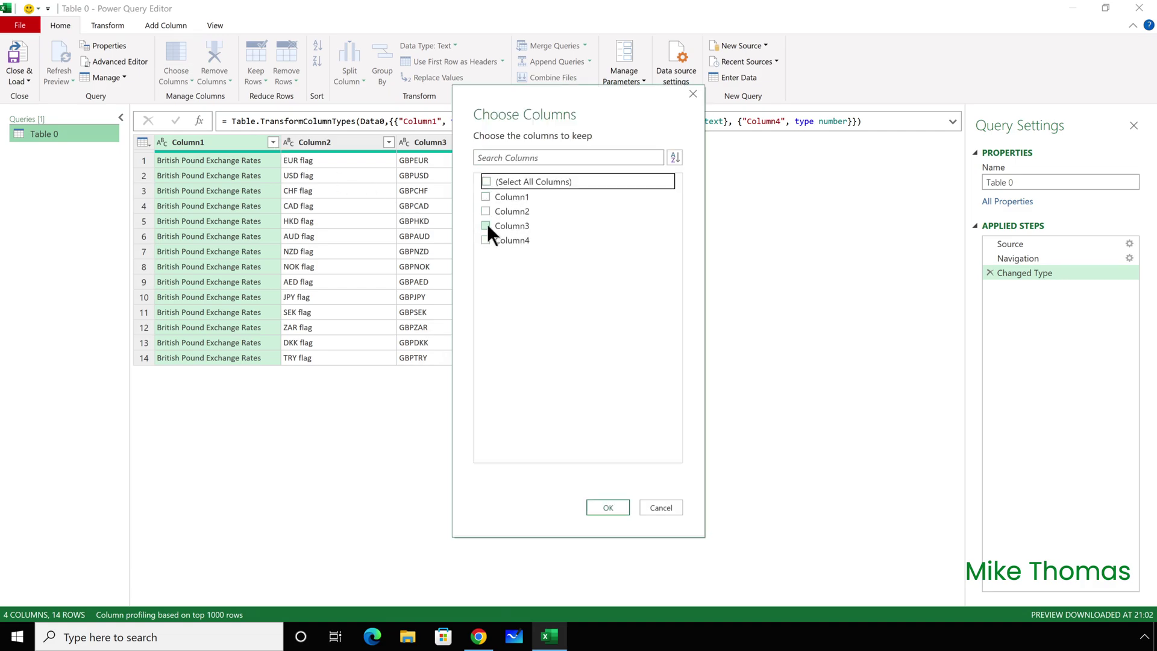
pyautogui.click(485, 225)
pyautogui.click(486, 239)
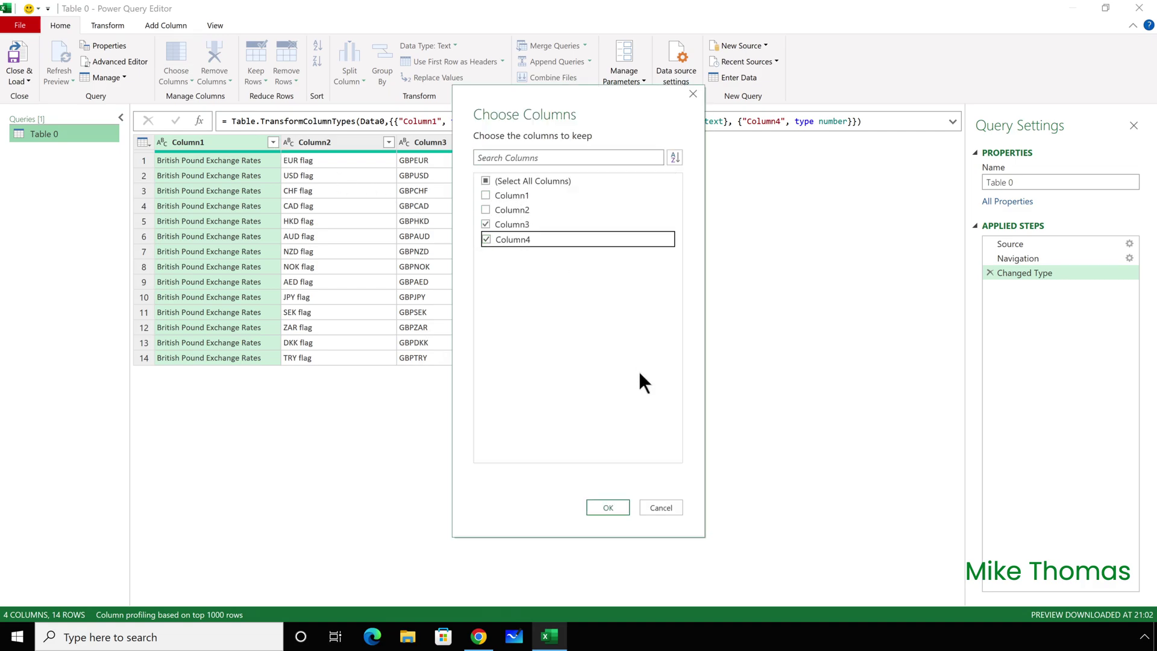
pyautogui.click(622, 505)
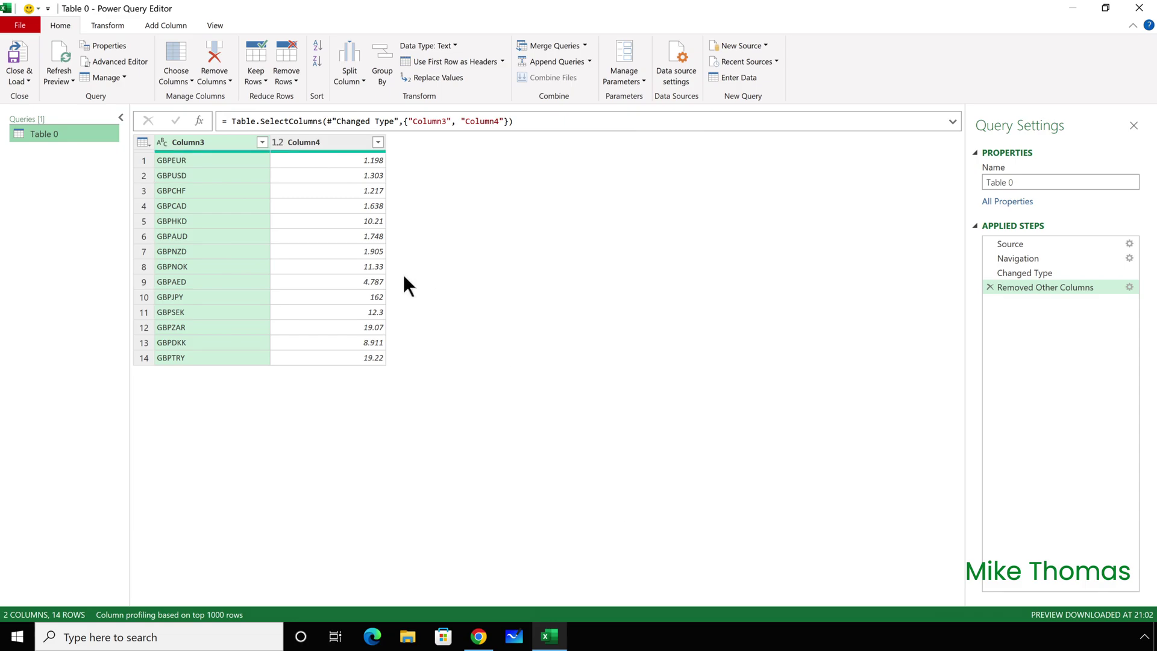
# Step: Rename the Column3 header to 'Currency' and the Column4 header to 'Rate'
pyautogui.doubleClick(198, 141)
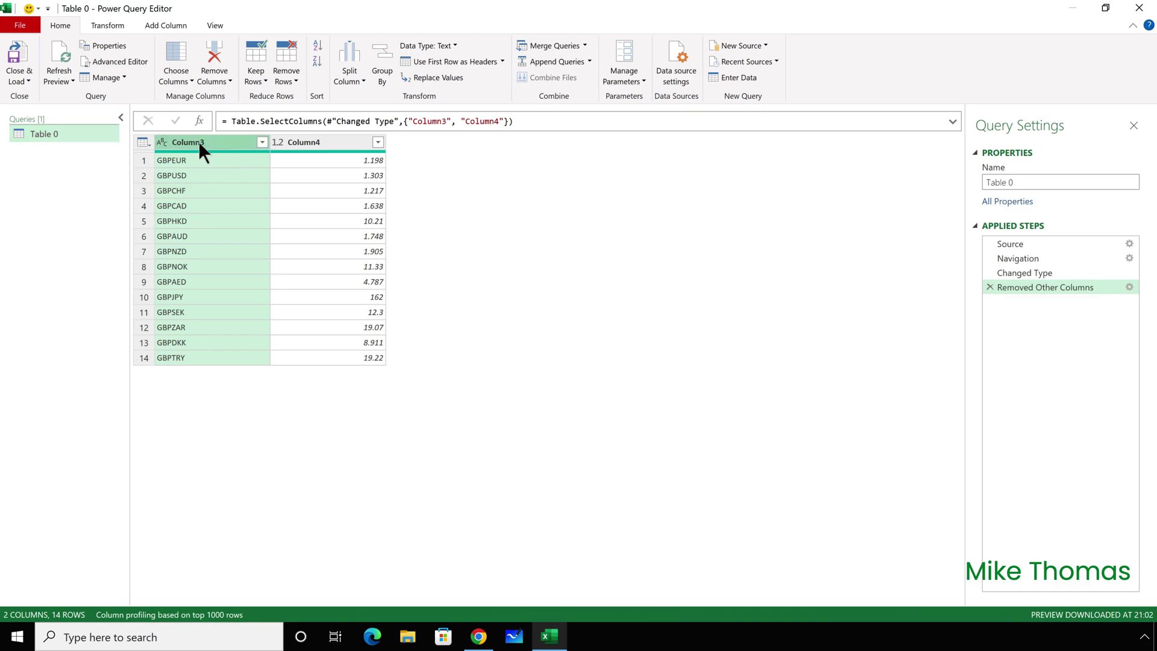
pyautogui.write('Curr')
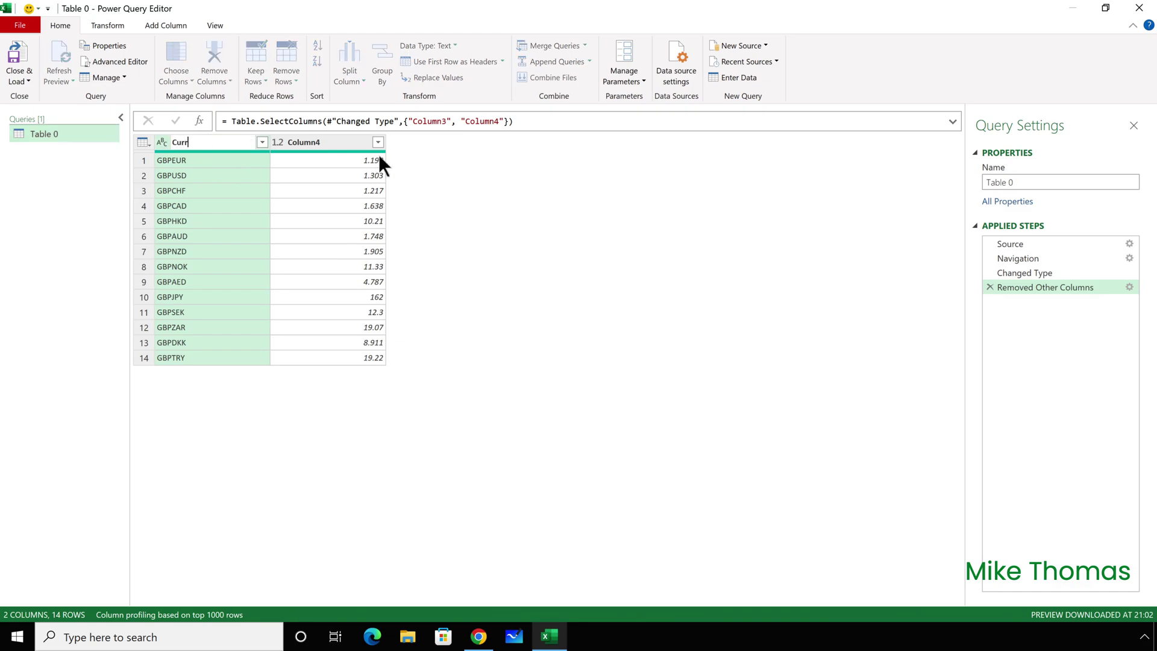
pyautogui.write('ency')
pyautogui.press('Return')
pyautogui.doubleClick(315, 140)
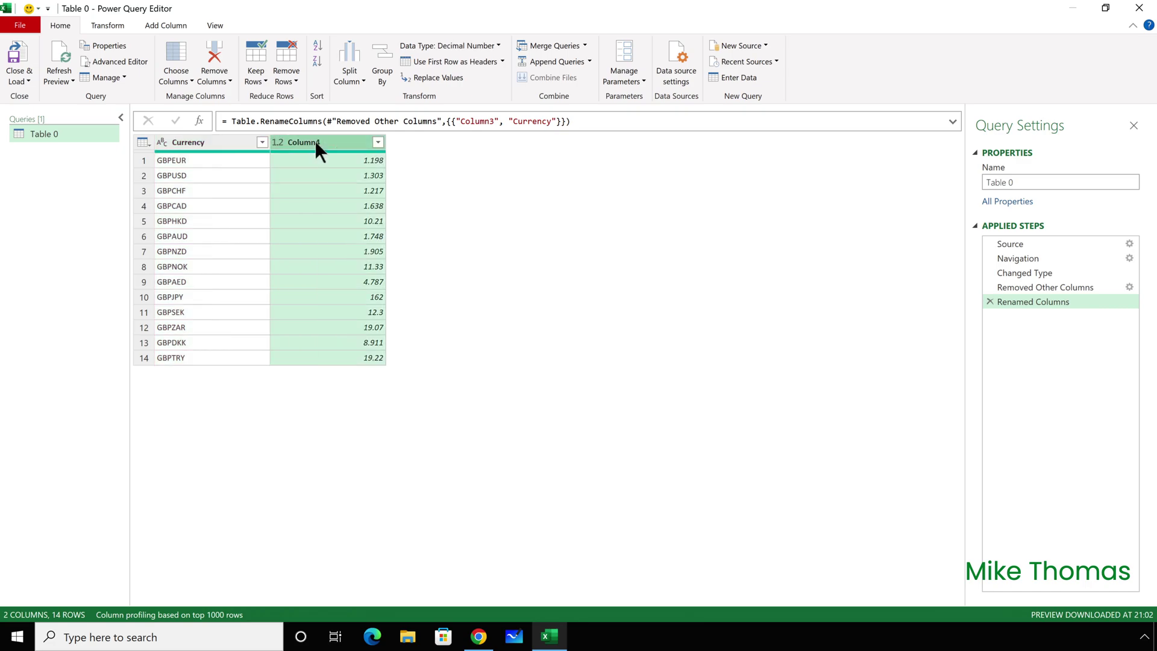
pyautogui.write('Rate')
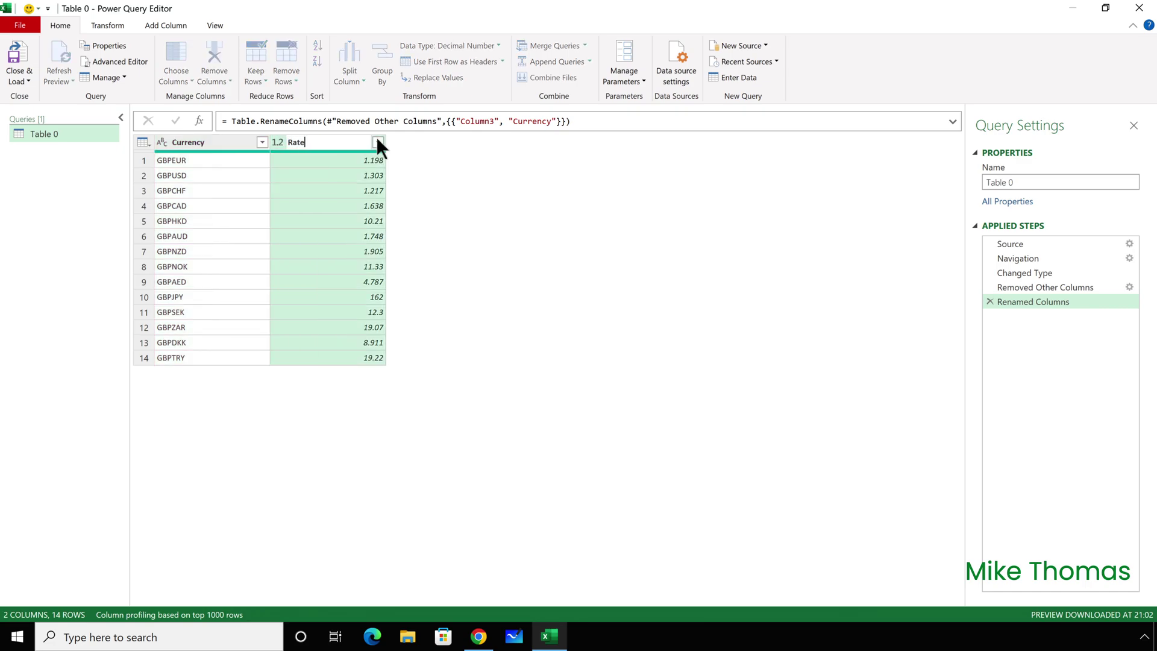
pyautogui.press('Return')
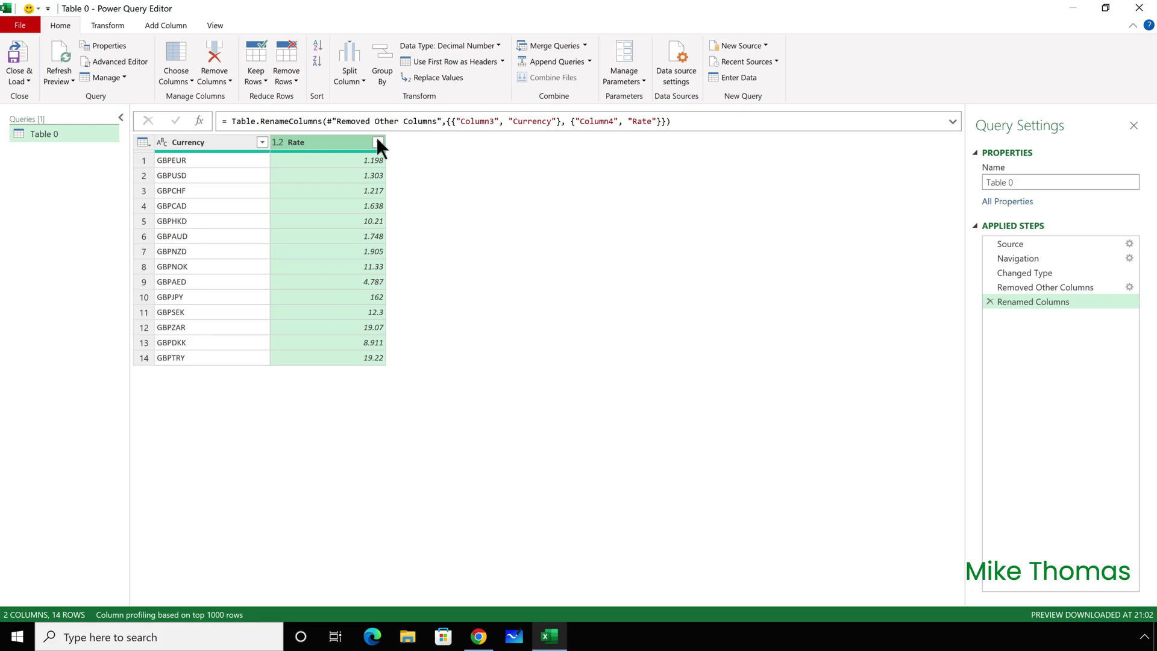
# Step: Filter the Currency column down to GBPUSD, GBPJPY and GBPEUR only
pyautogui.click(262, 142)
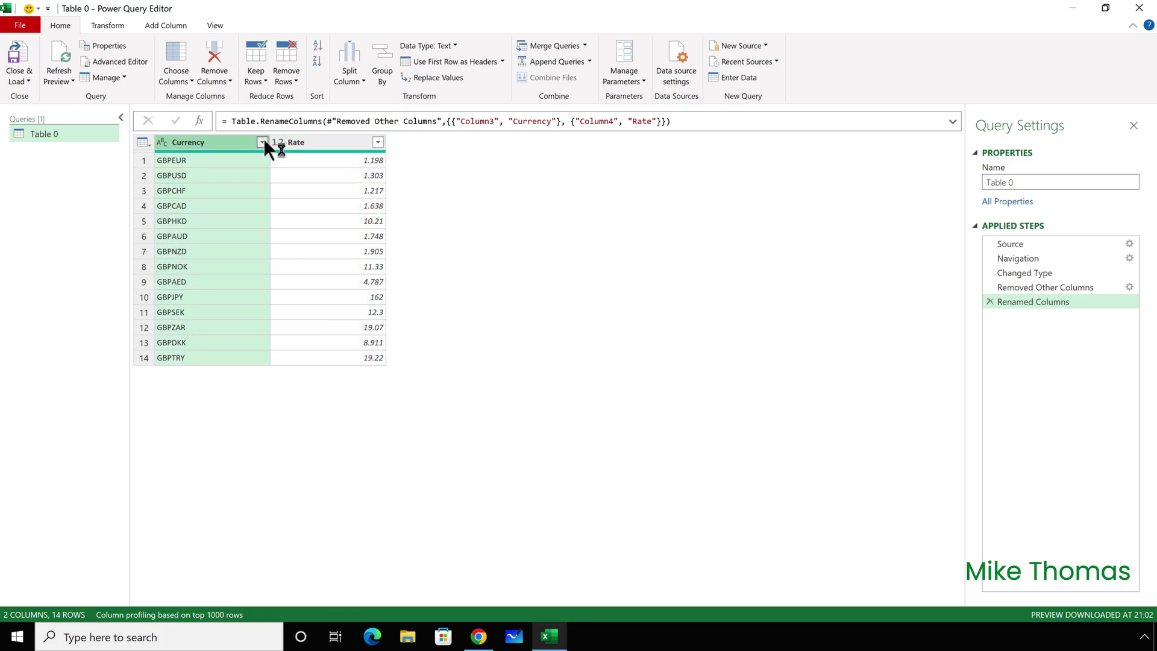
pyautogui.click(59, 294)
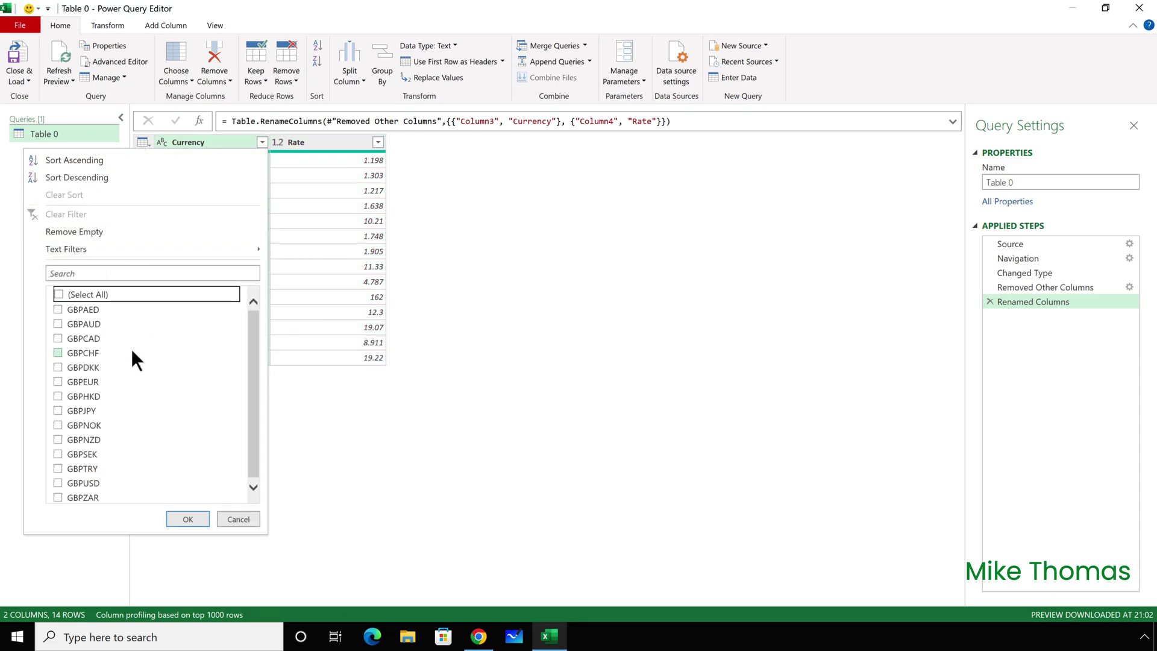
pyautogui.click(59, 481)
pyautogui.click(58, 410)
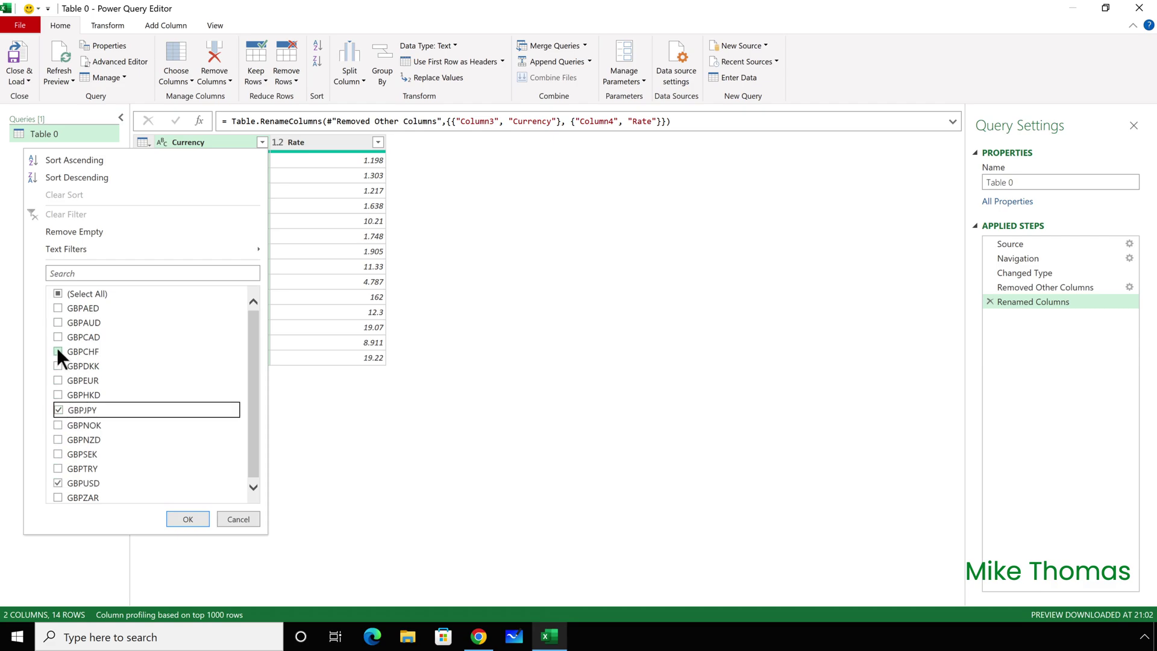
pyautogui.click(57, 378)
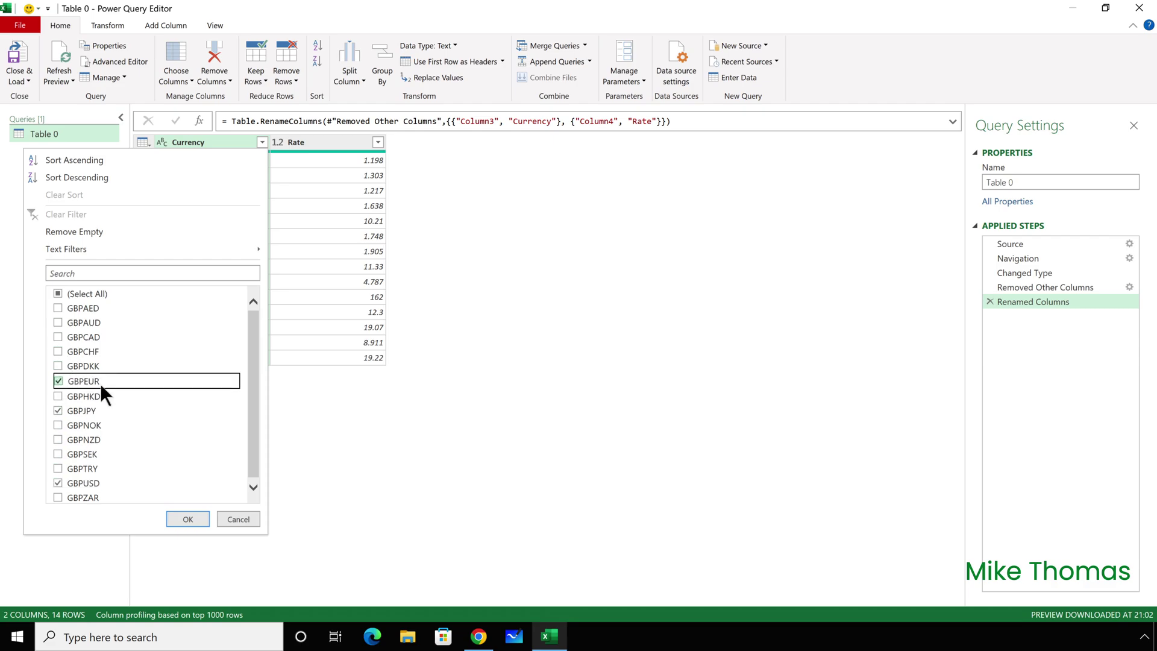
pyautogui.click(189, 517)
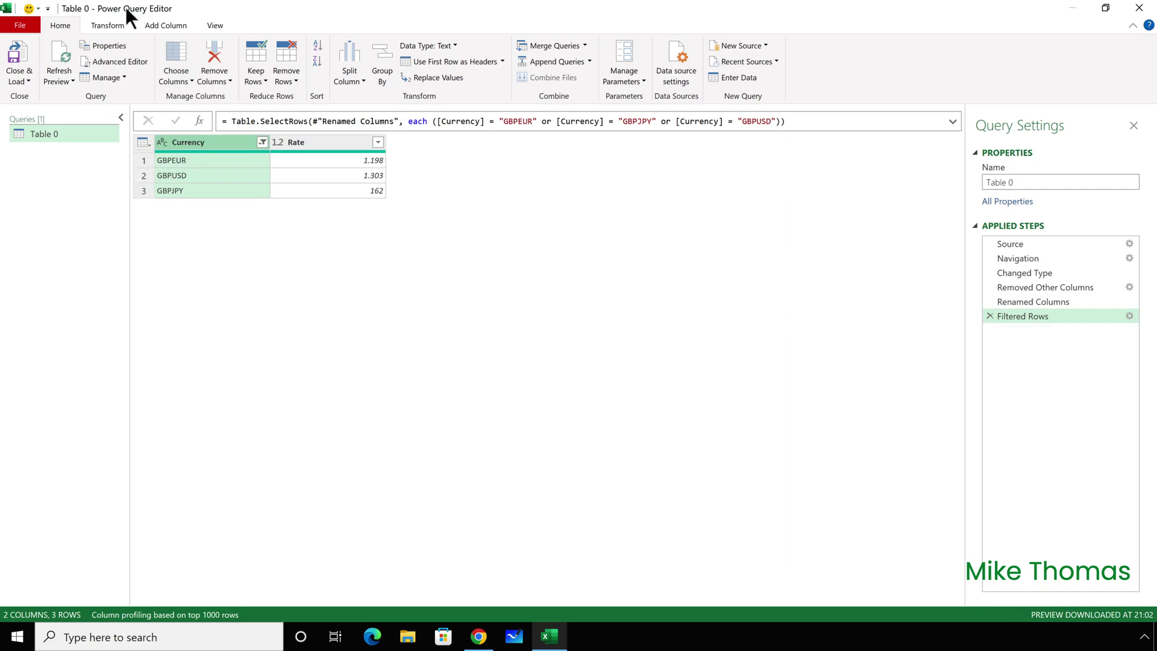
# Step: Extract the last 3 characters of each Currency code, leaving EUR, USD and JPY
pyautogui.click(111, 24)
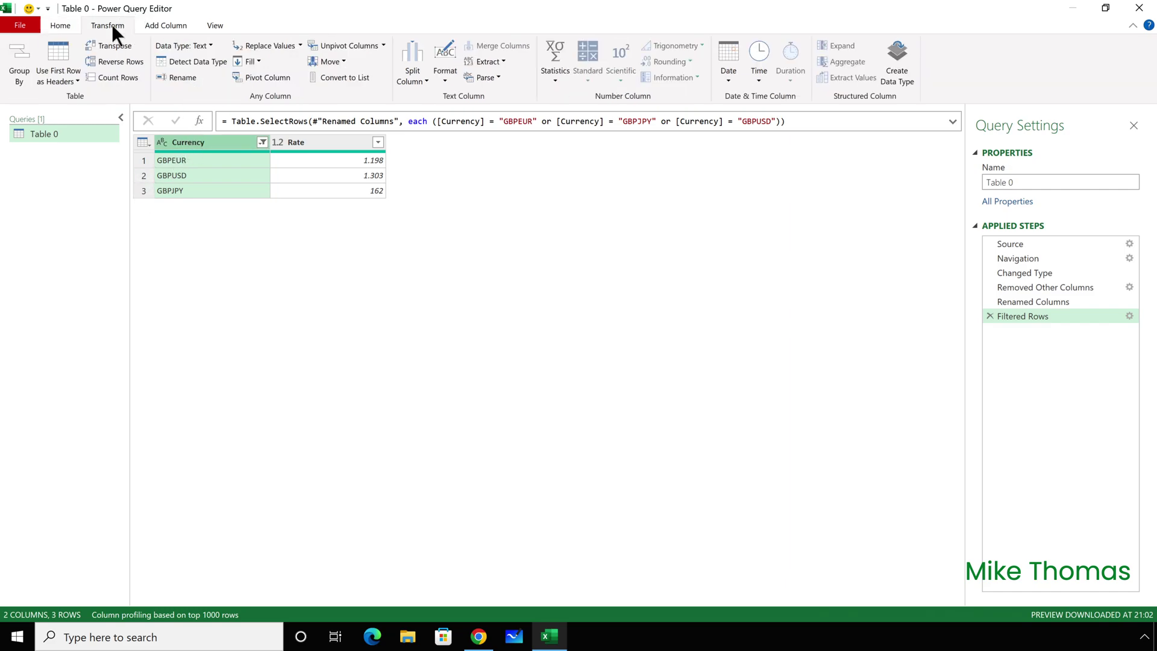
pyautogui.click(498, 61)
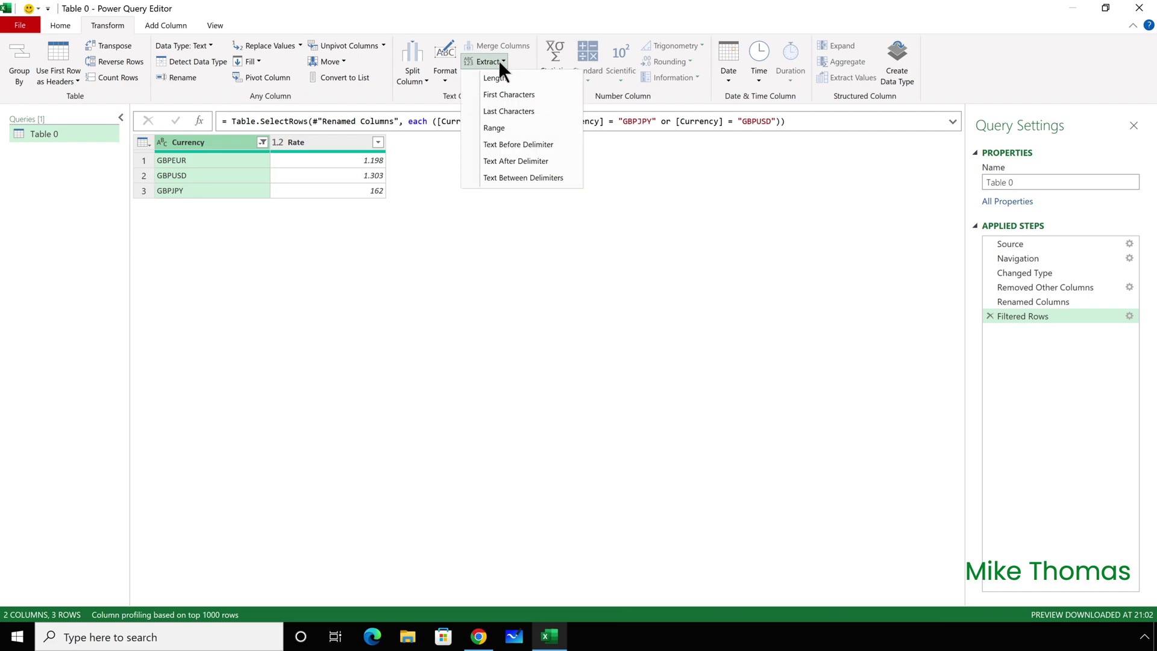
pyautogui.click(523, 113)
pyautogui.write('3')
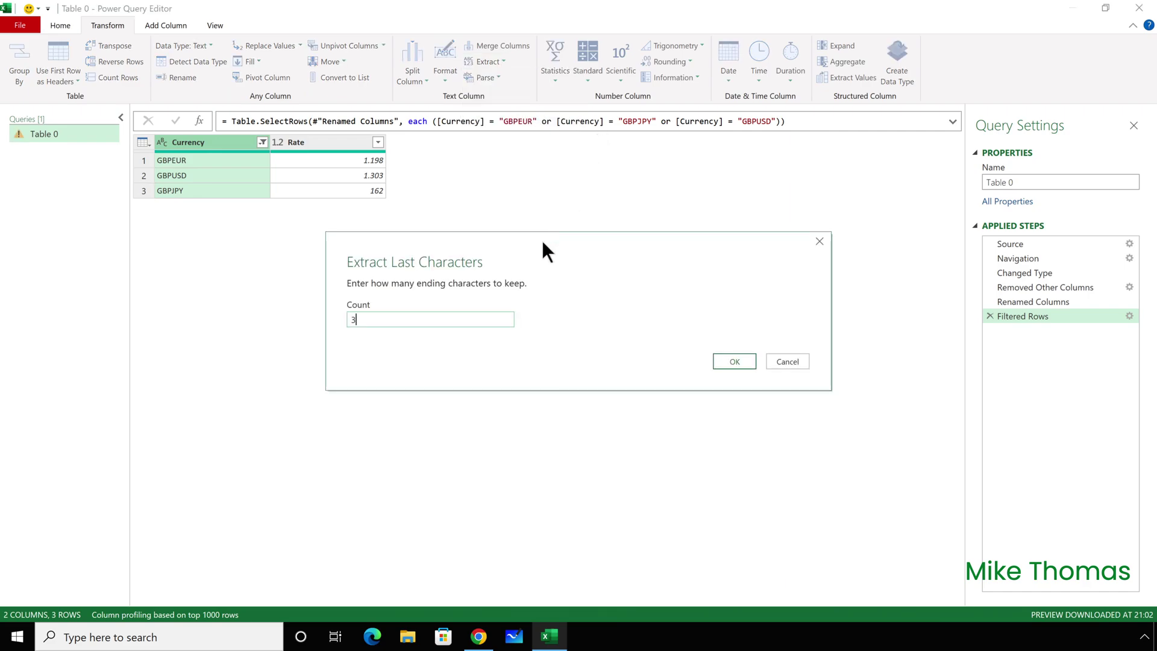
pyautogui.click(745, 364)
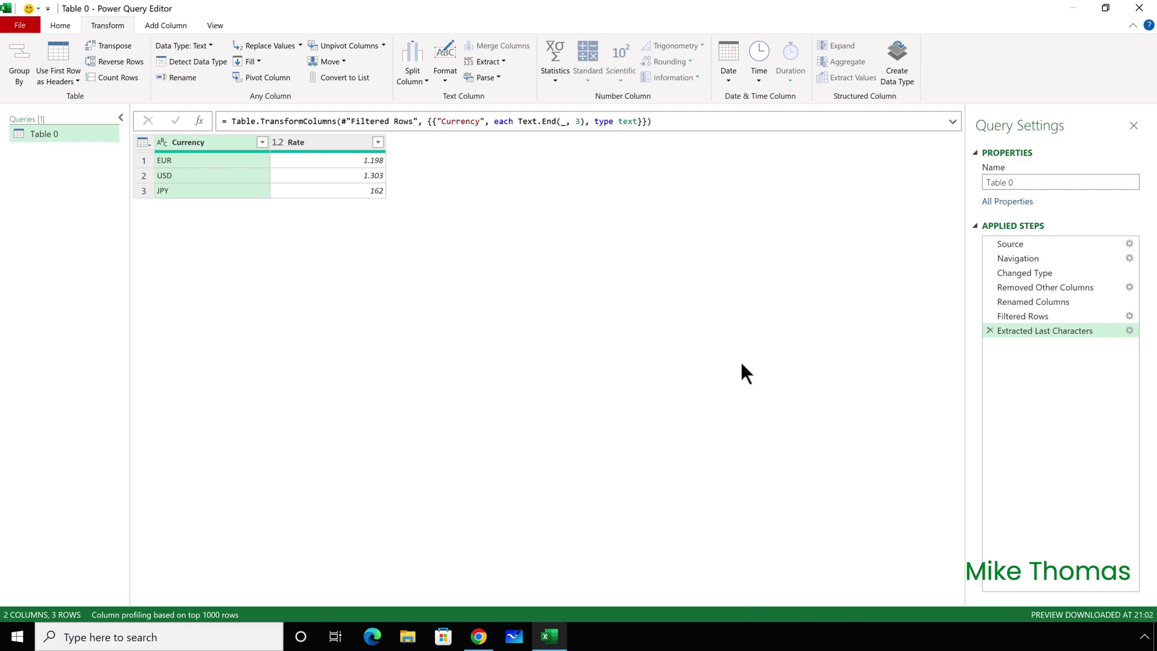
pyautogui.click(20, 25)
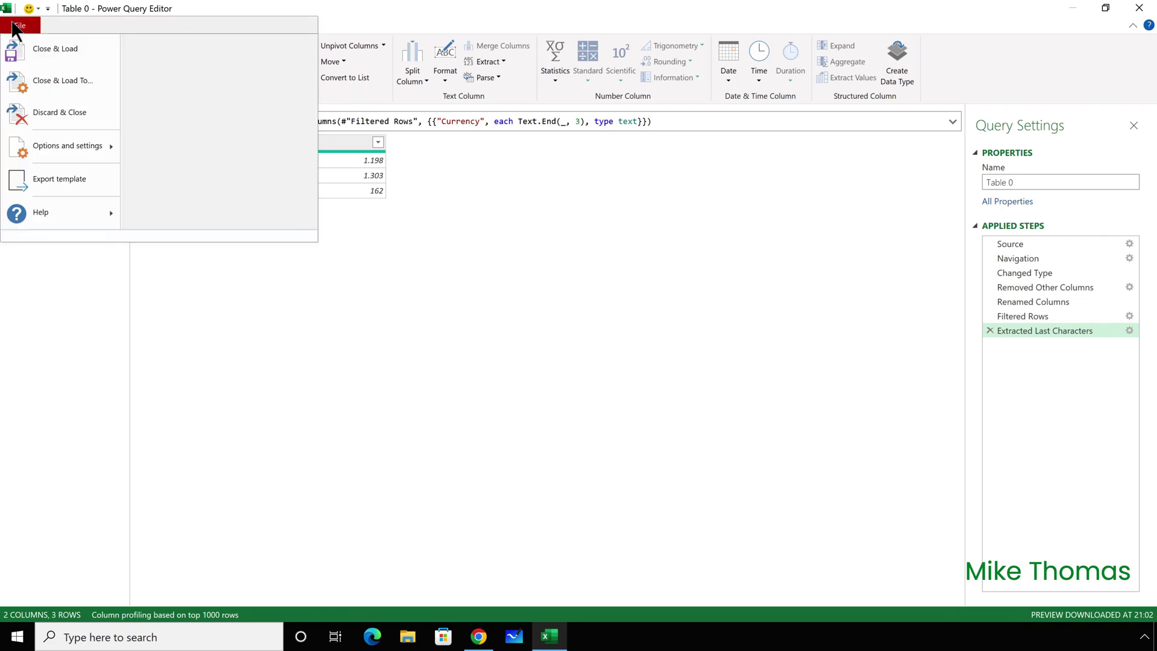
# Step: Close & Load the rate table to the existing Report - Demo worksheet at cell J5
pyautogui.click(69, 79)
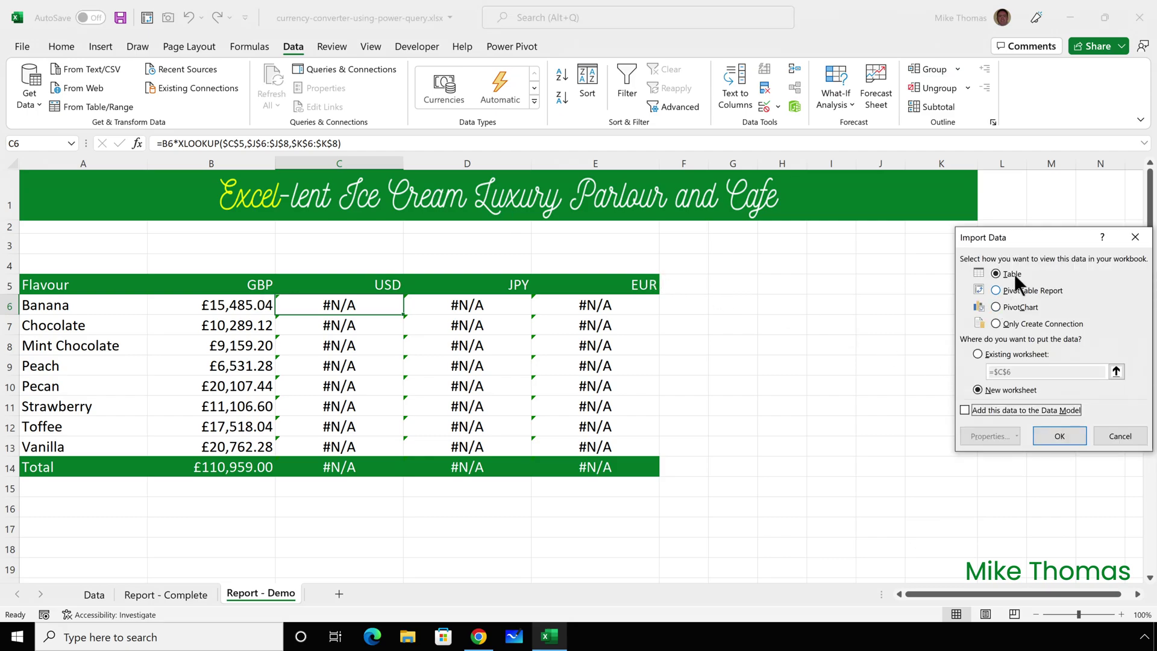
pyautogui.moveTo(1025, 245); pyautogui.dragTo(913, 231)
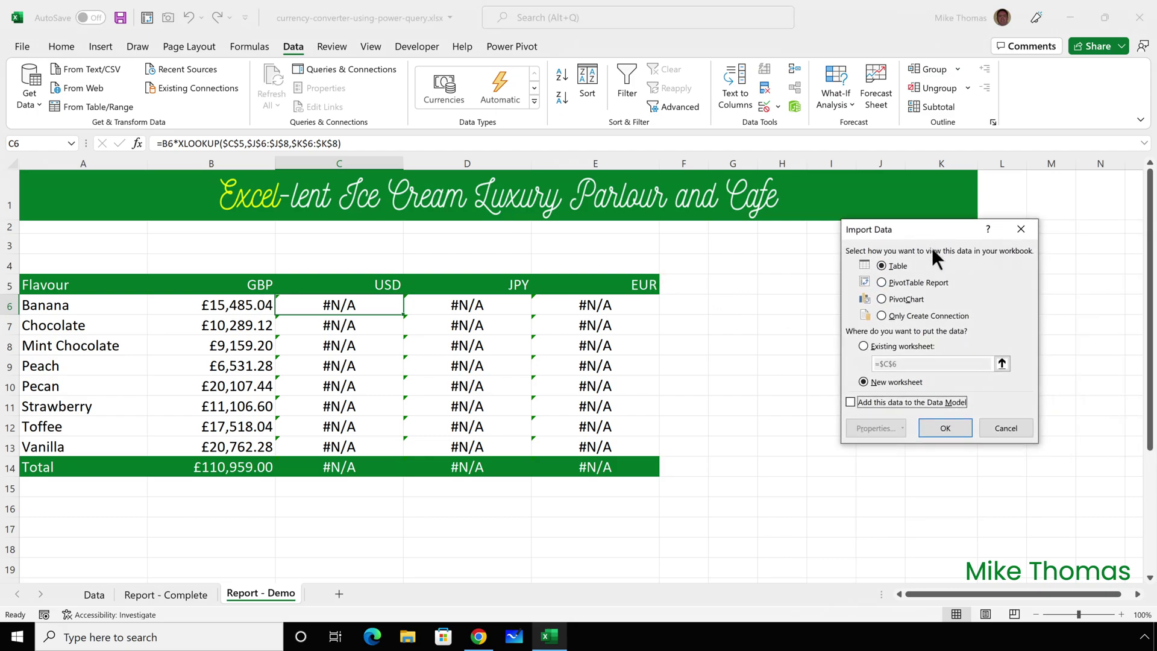
pyautogui.click(874, 346)
pyautogui.moveTo(930, 226); pyautogui.dragTo(1017, 222)
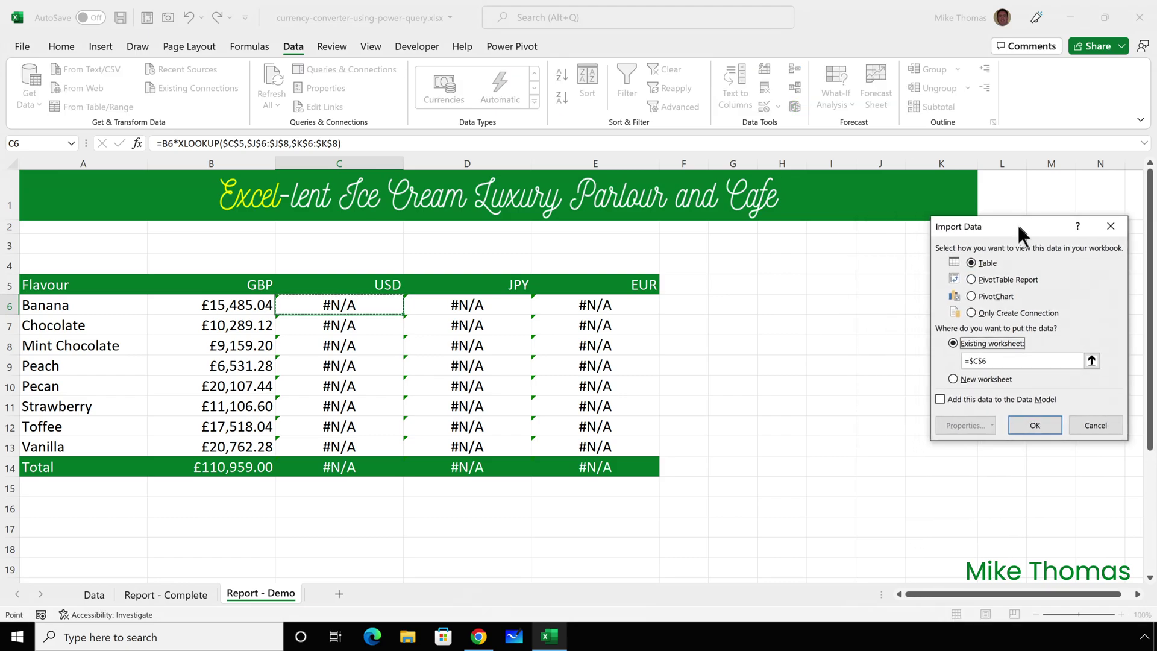
pyautogui.click(882, 282)
pyautogui.click(1024, 422)
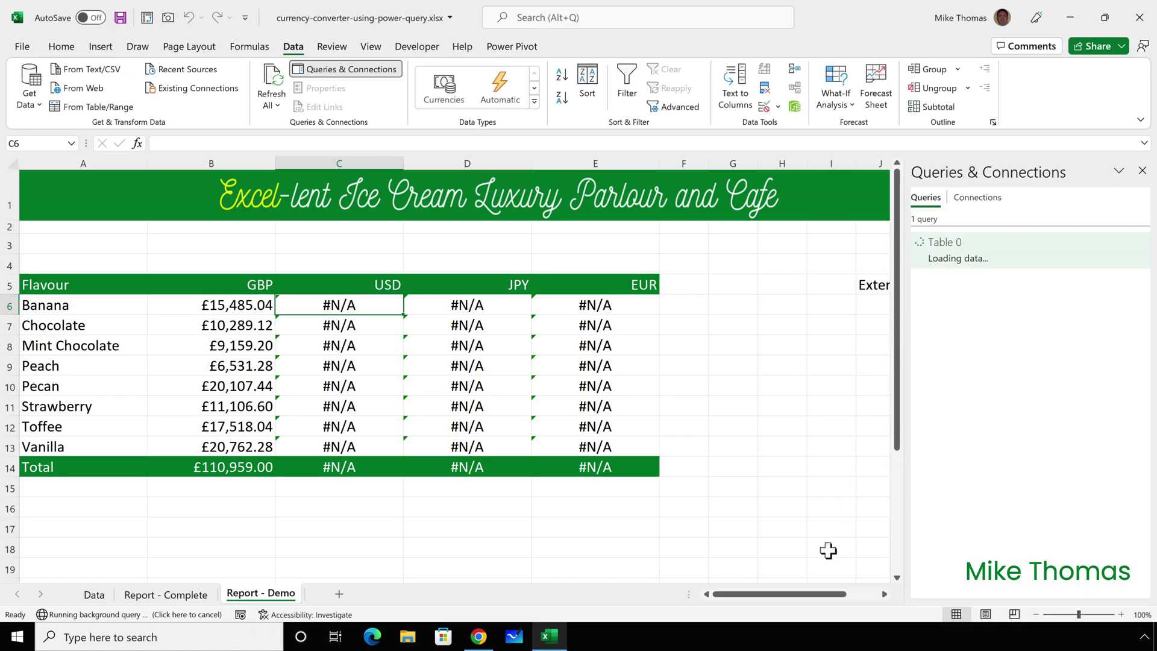
pyautogui.moveTo(769, 595); pyautogui.dragTo(843, 590)
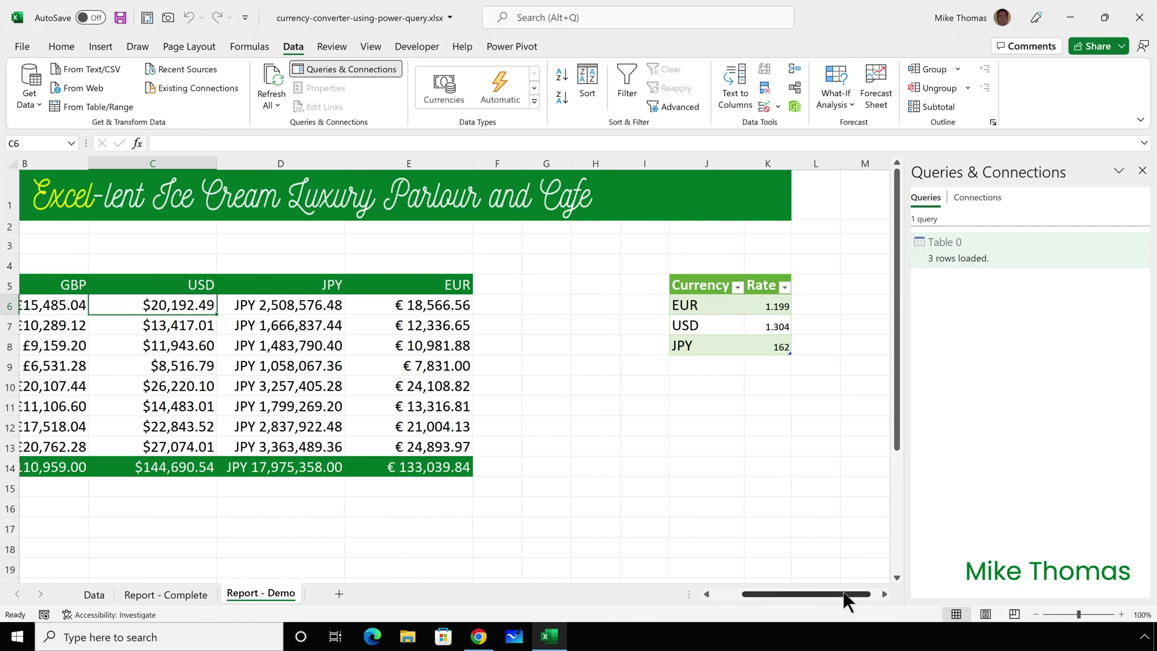
# Step: Close the Queries & Connections pane and increase the rate table's font size two steps
pyautogui.click(1143, 172)
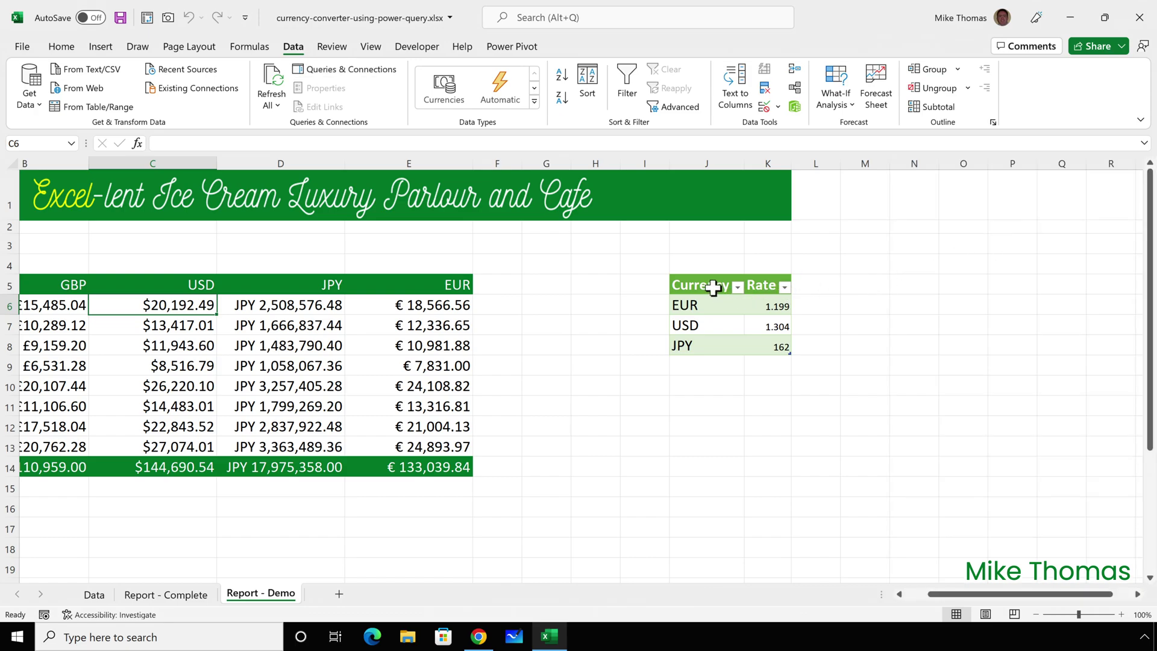
pyautogui.moveTo(717, 287); pyautogui.dragTo(768, 348)
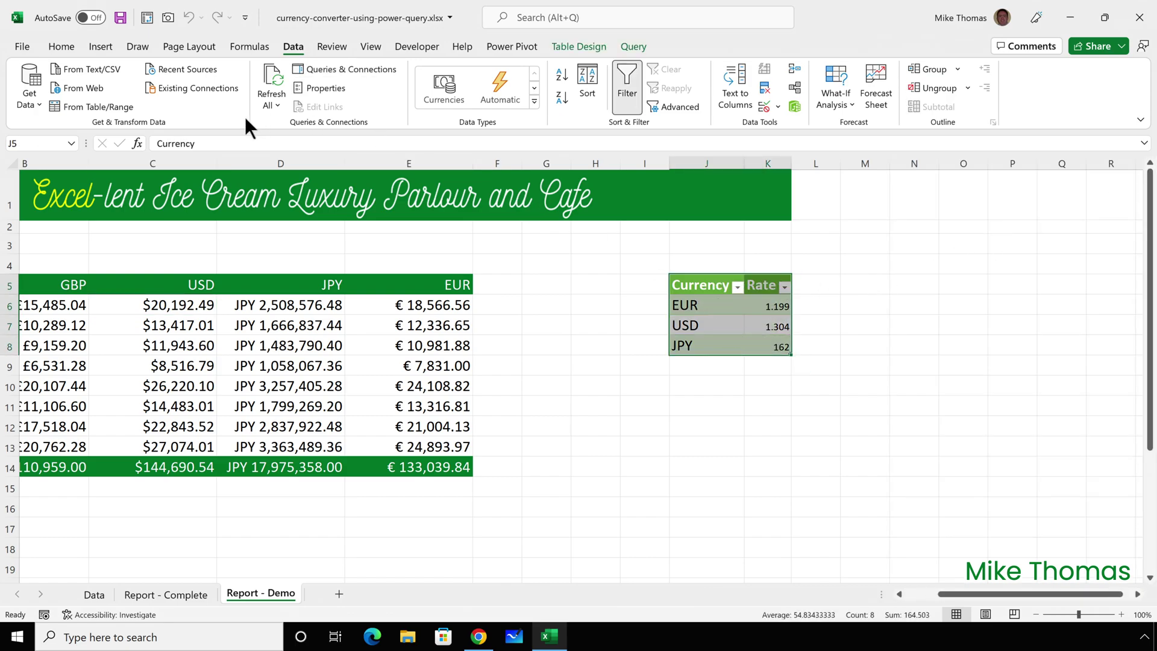
pyautogui.click(61, 46)
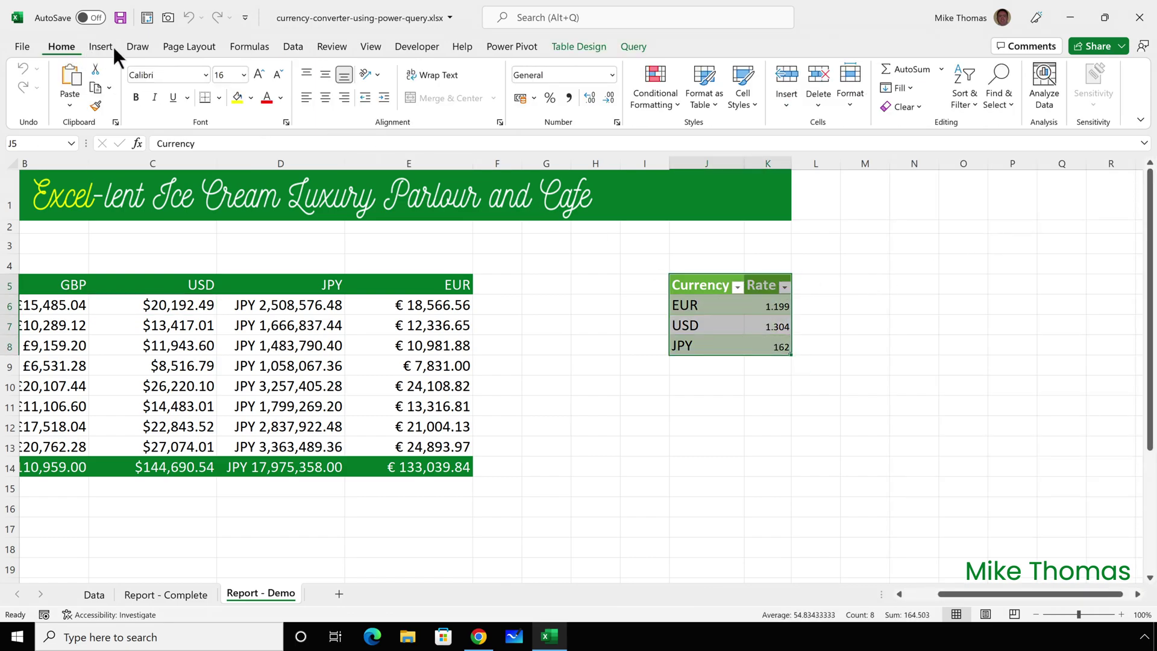
pyautogui.click(259, 76)
pyautogui.click(277, 76)
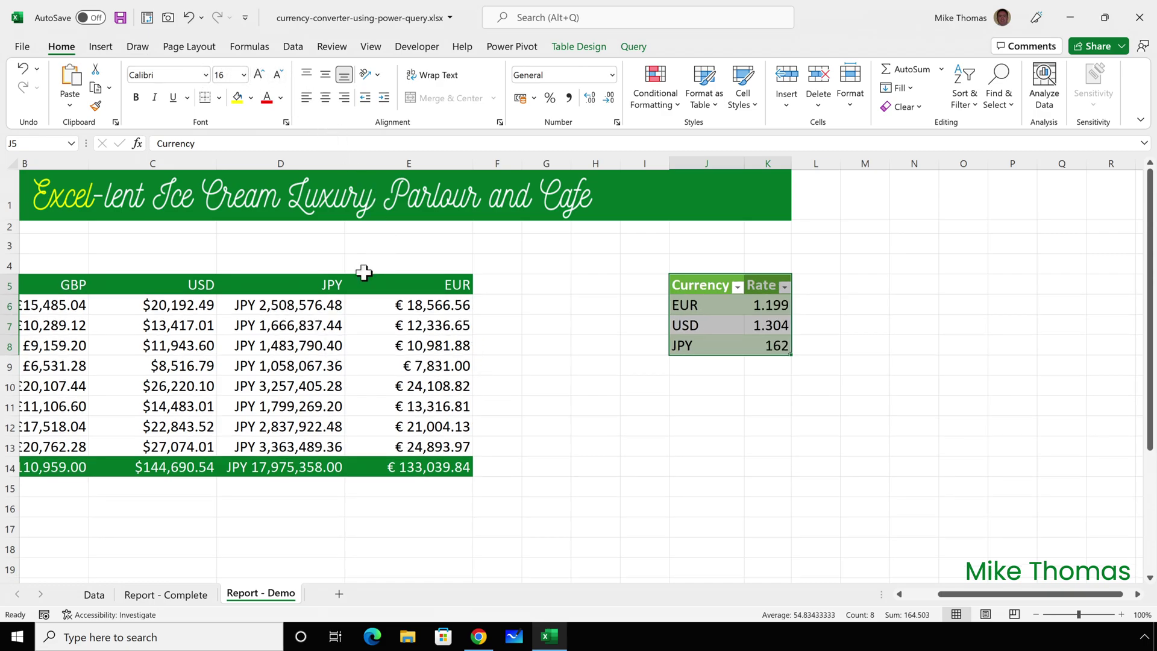
pyautogui.click(95, 284)
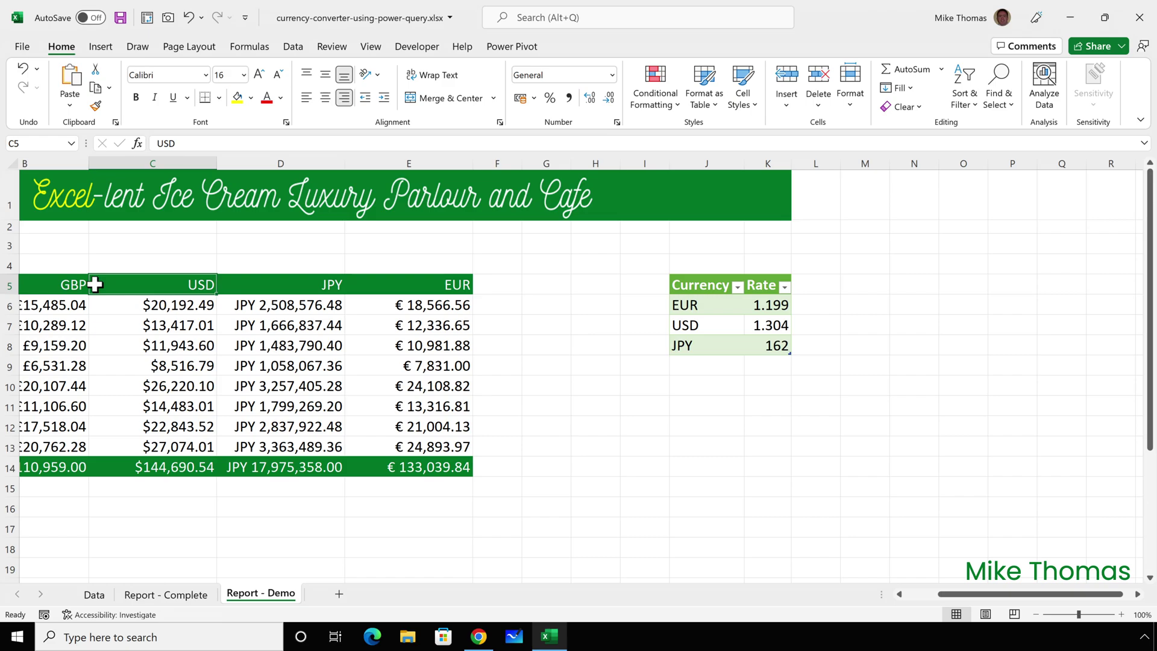
# Step: Refresh the currency rate table from the web, via its right-click menu and the Query tab
pyautogui.click(715, 288)
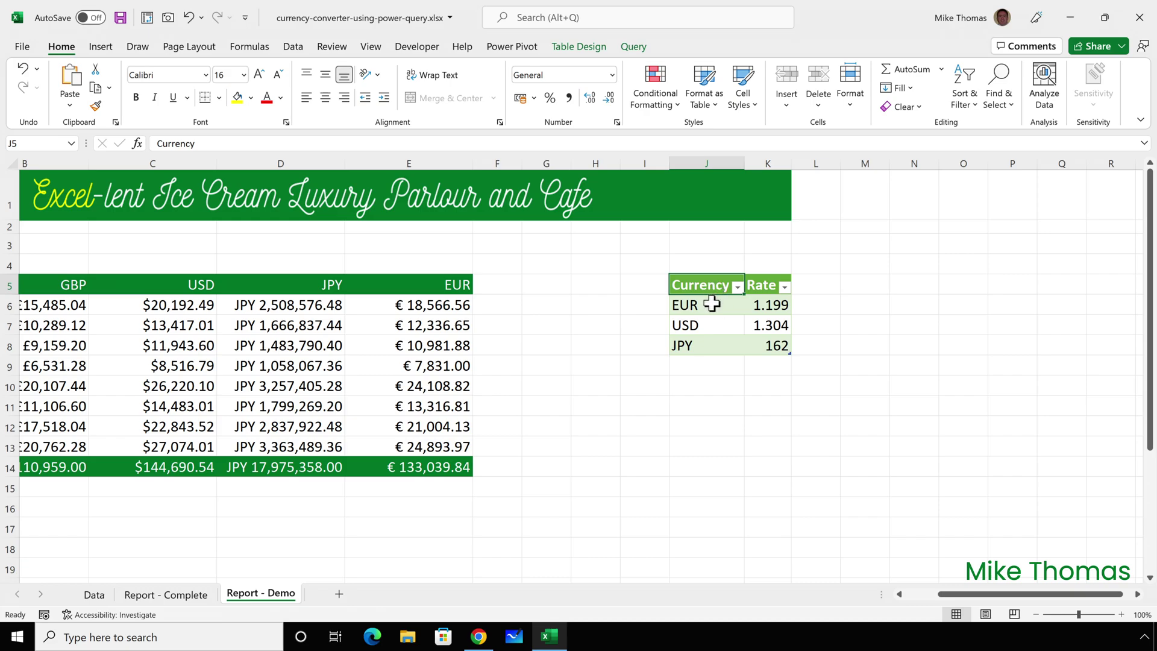
pyautogui.rightClick(713, 306)
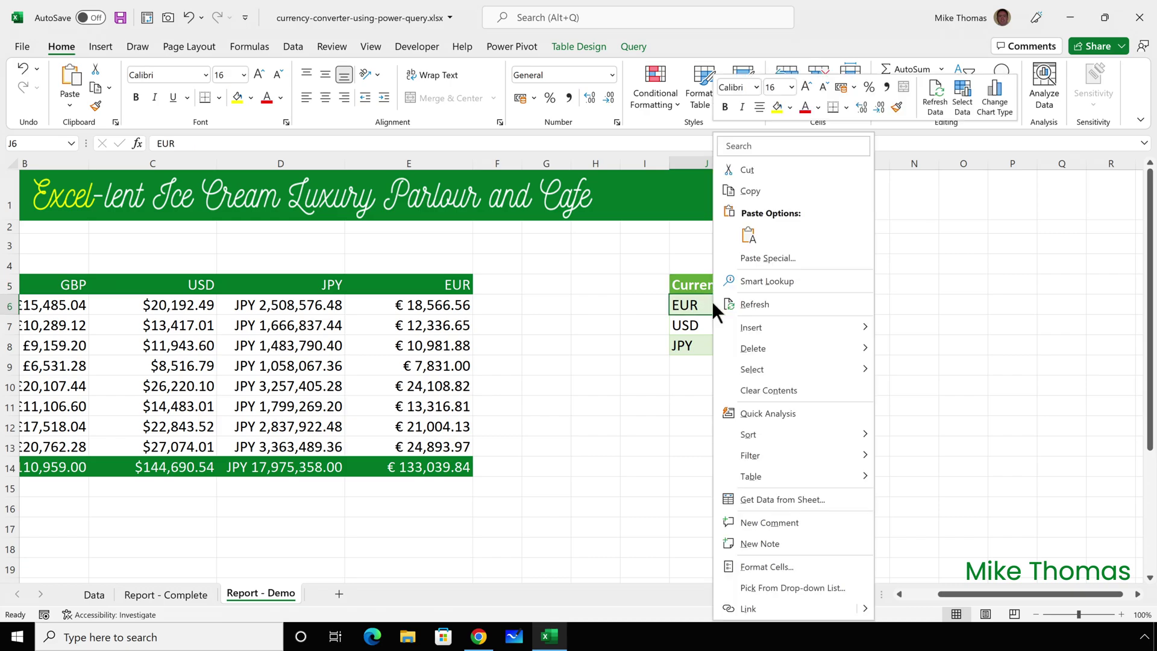
pyautogui.click(753, 303)
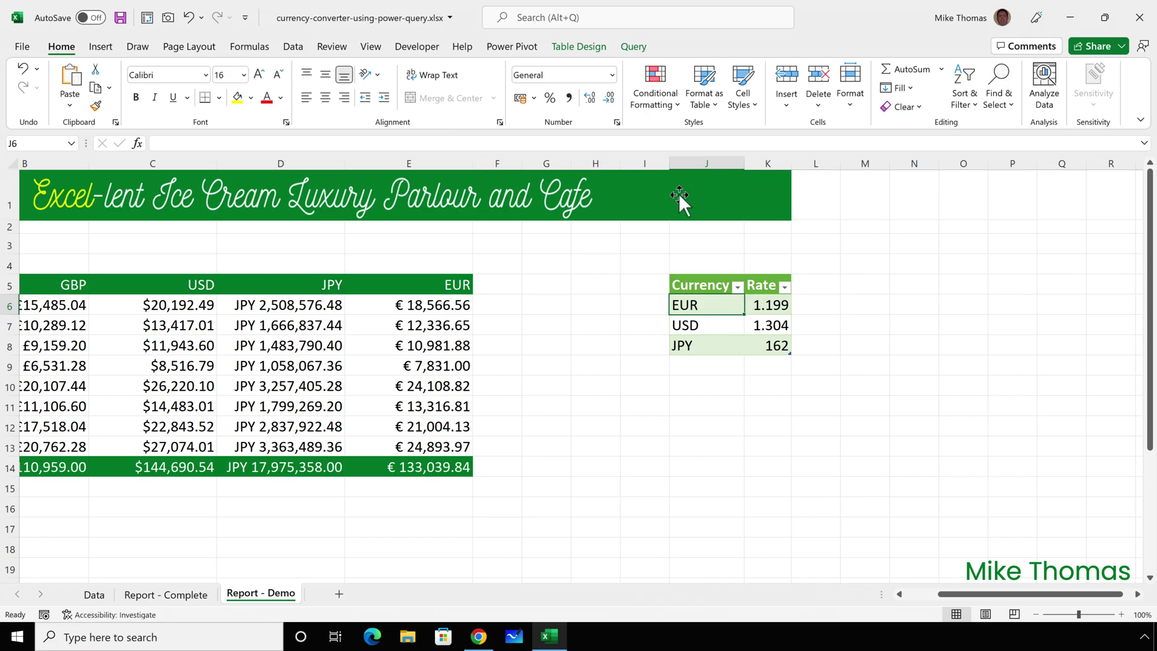
pyautogui.click(634, 47)
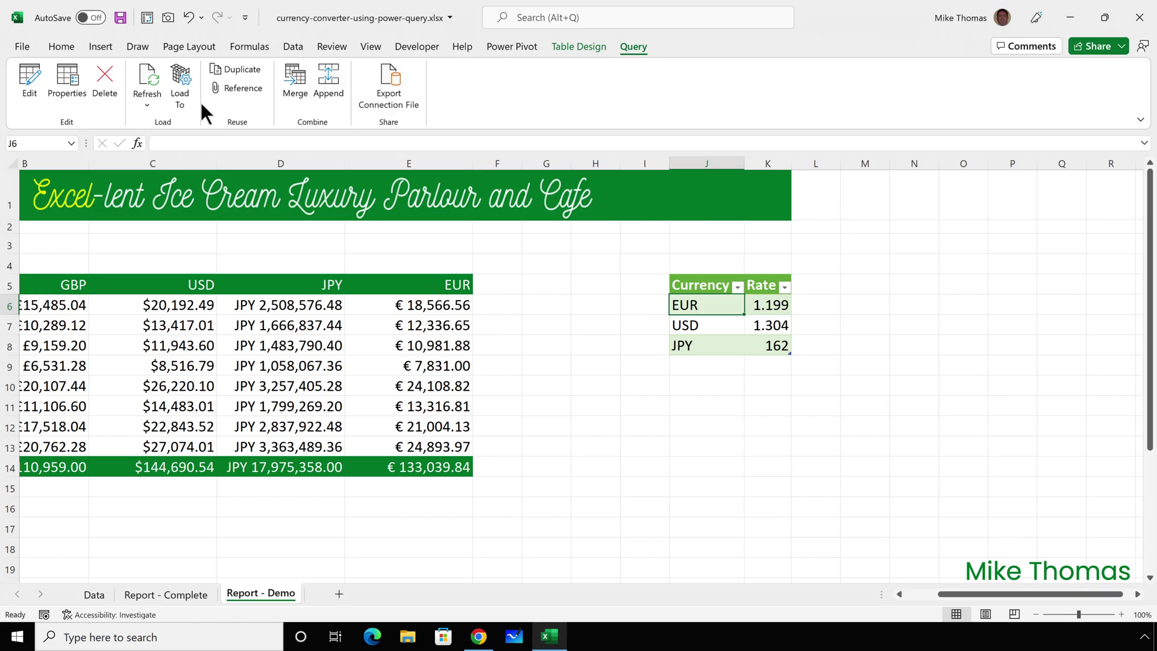
pyautogui.click(153, 70)
# Step: Select the table's Currency and Rate values, then the USD rate cell (1.304)
pyautogui.click(703, 277)
pyautogui.moveTo(704, 279); pyautogui.dragTo(758, 284)
pyautogui.click(716, 322)
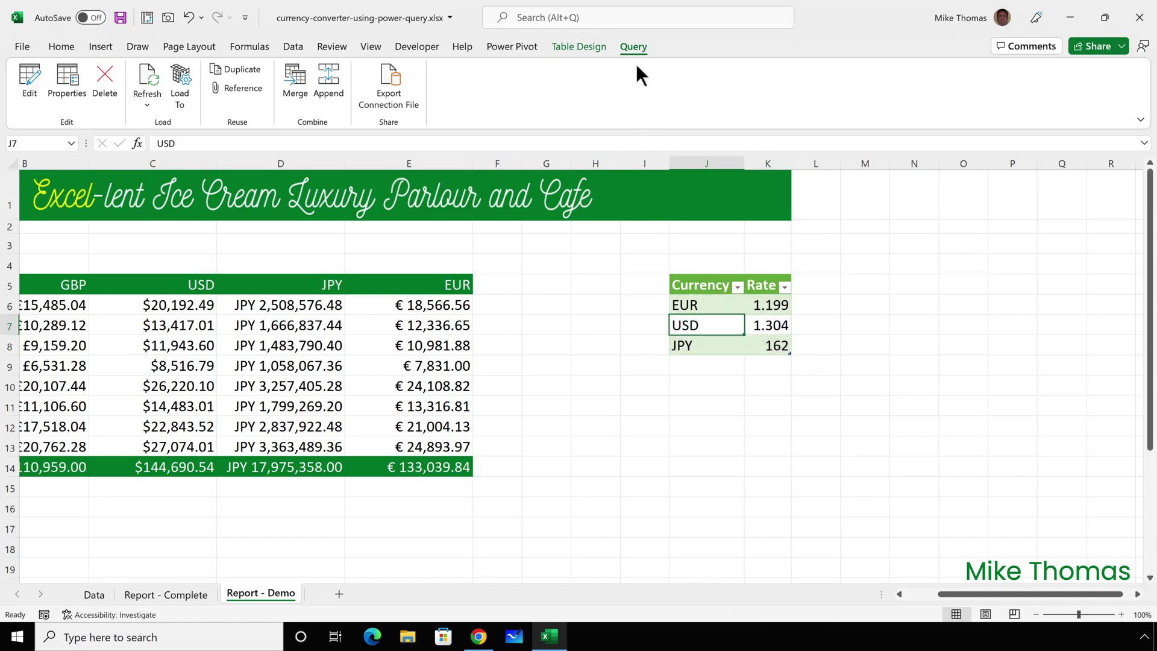
# Step: Set the Table 0 query properties to refresh every 10 minutes and when the file opens
pyautogui.click(64, 85)
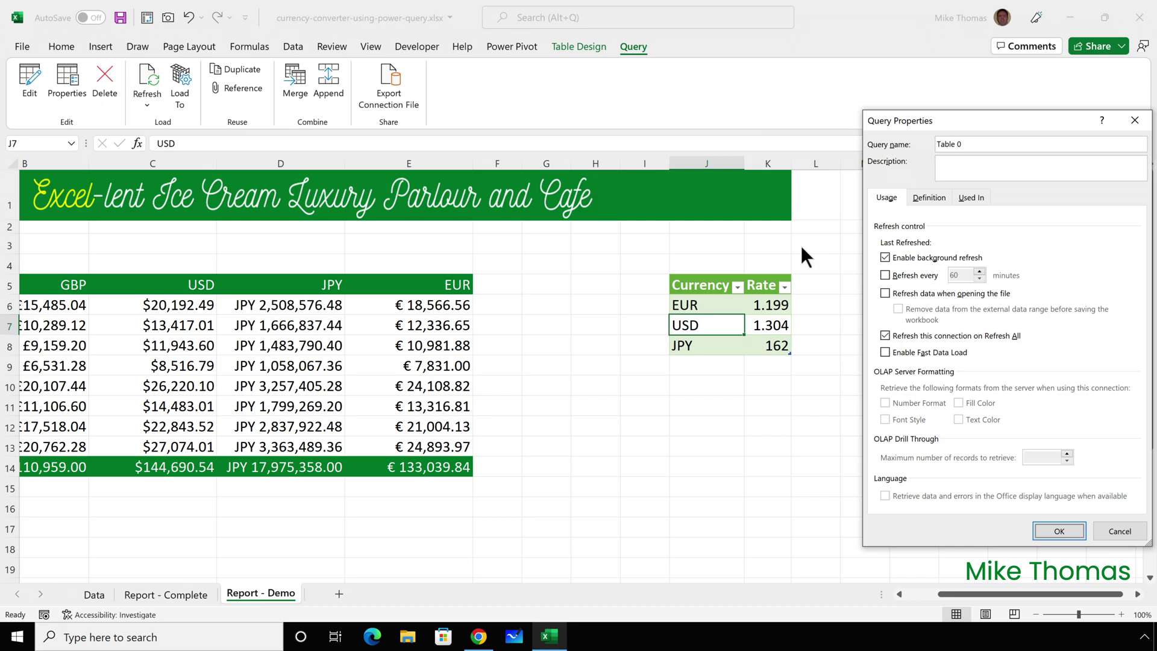
pyautogui.click(886, 275)
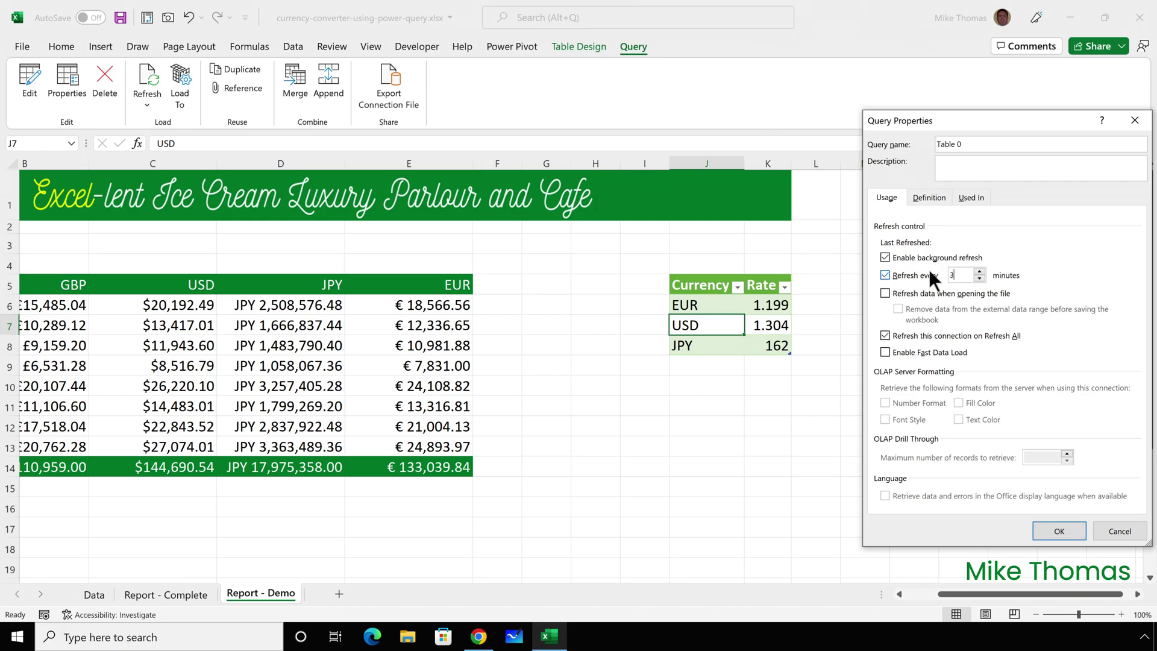
pyautogui.write('10')
pyautogui.click(885, 293)
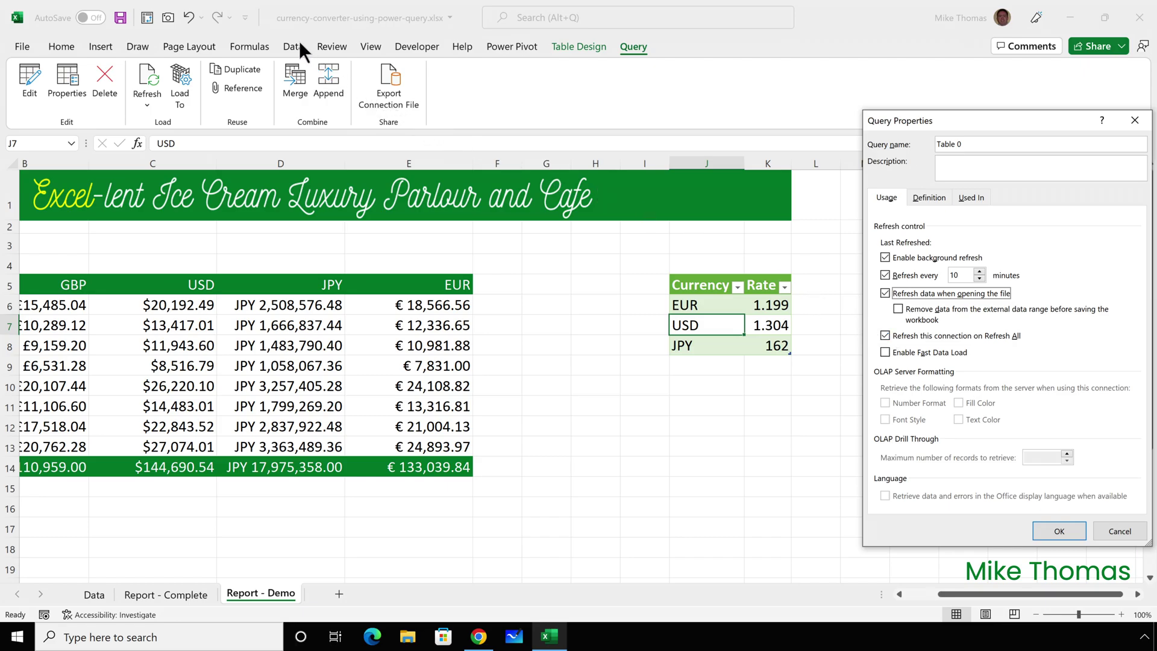
pyautogui.click(1059, 530)
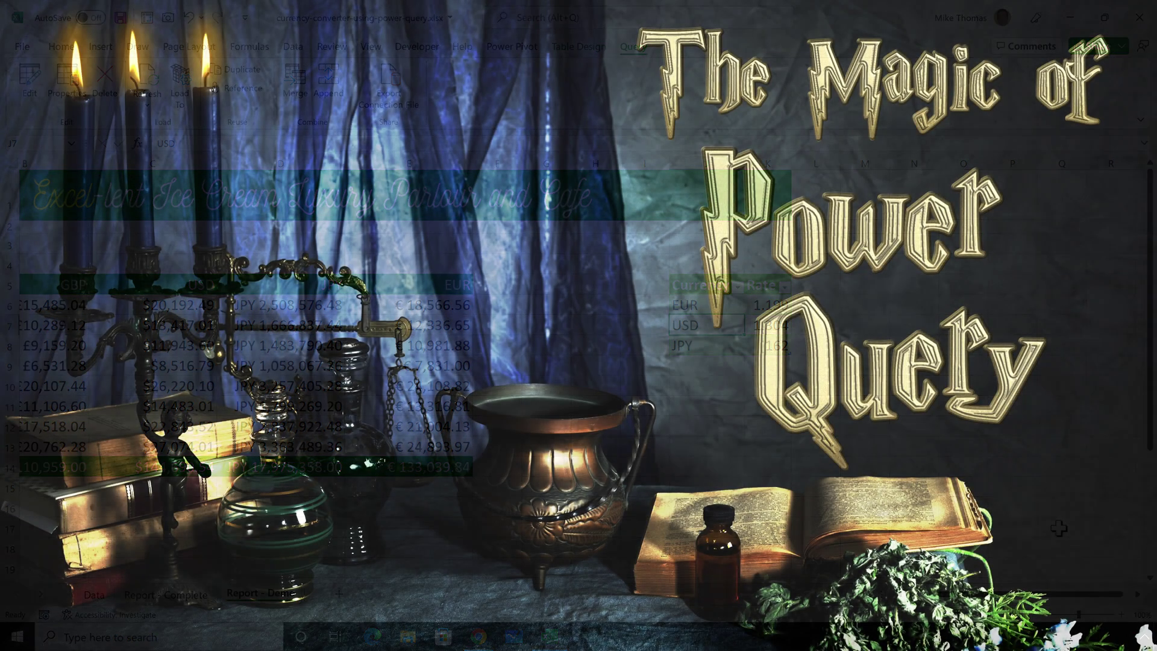